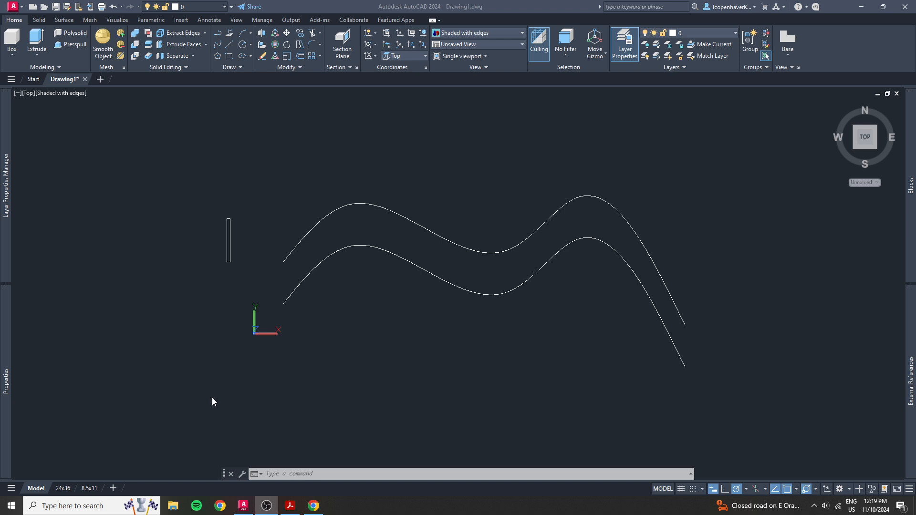
left_click(205, 288)
left_click(183, 295)
left_click(183, 295)
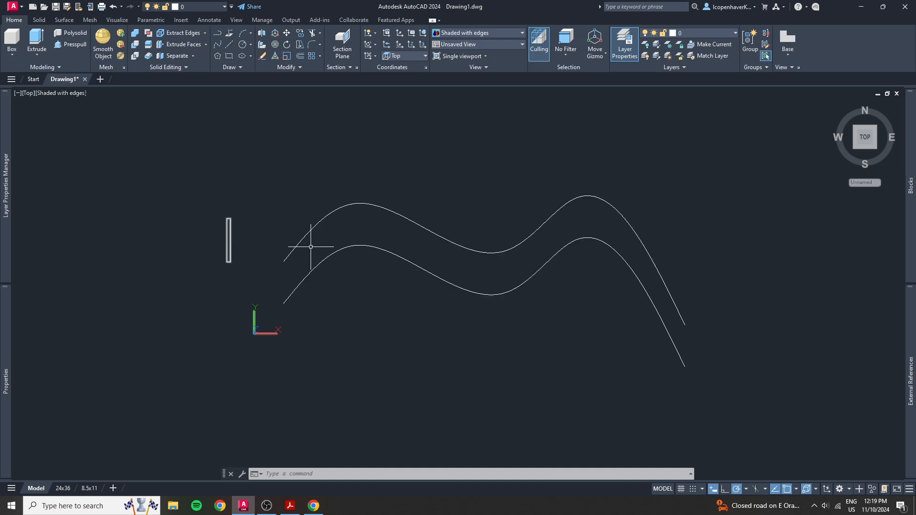
left_click_drag(331, 235, 287, 212)
key("Escape")
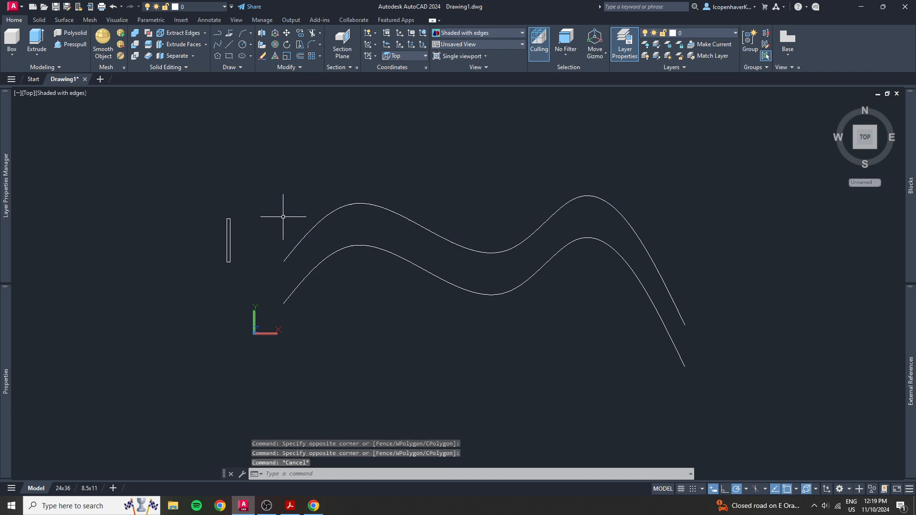
Move the narrow rectangle from the midpoint of its top edge onto the starting endpoint of the upper curve
left_click(208, 252)
left_click(204, 270)
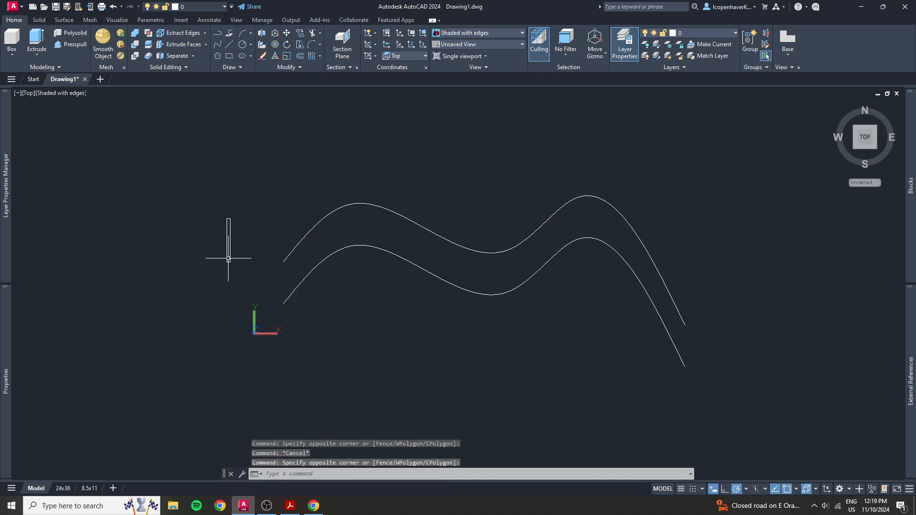
left_click(228, 258)
type("M")
key("Return")
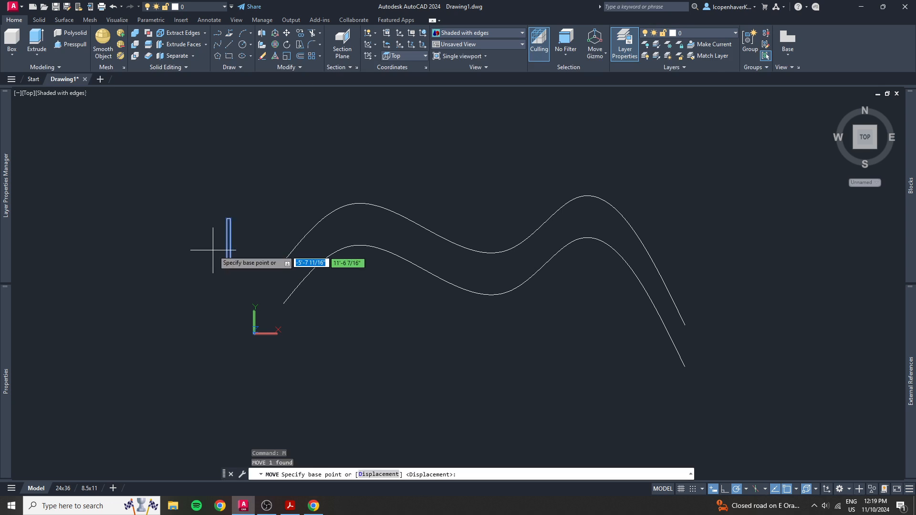
scroll(213, 249, "up", 5)
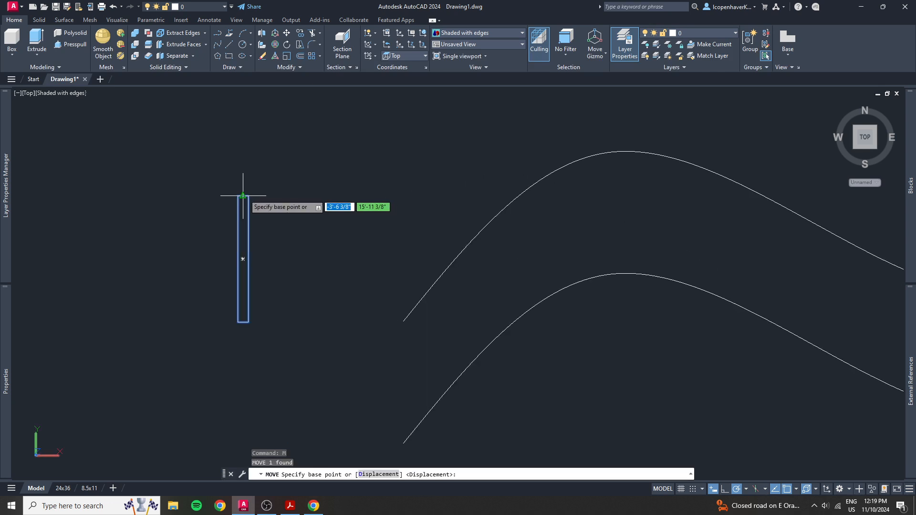
left_click(242, 195)
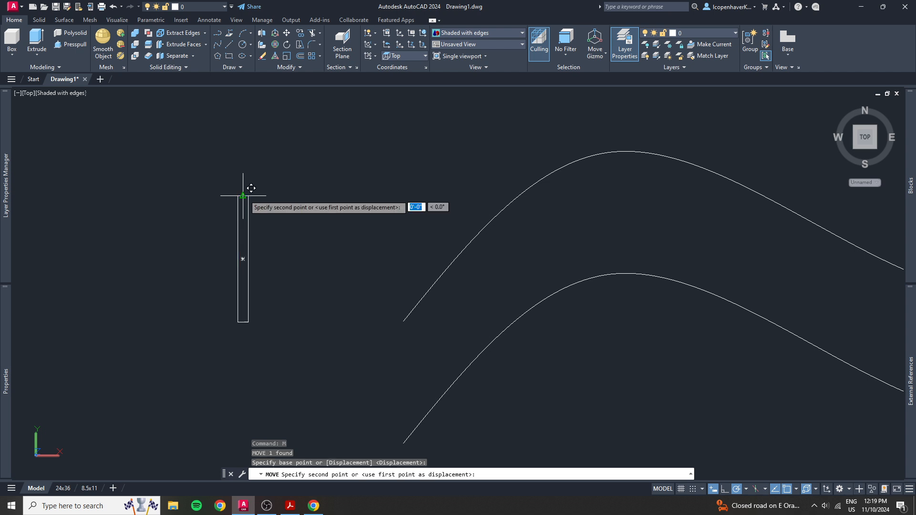
left_click(404, 322)
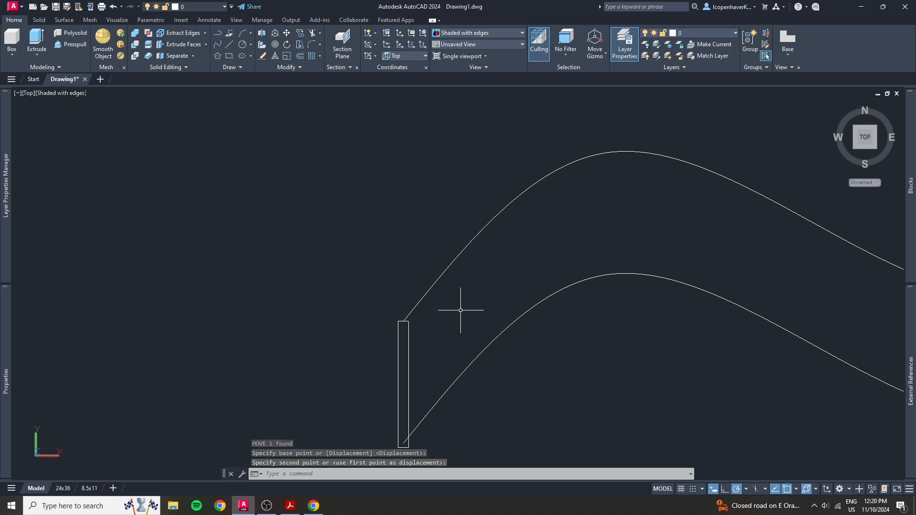
scroll(460, 310, "down", 2)
middle_click_drag(460, 310, 348, 315)
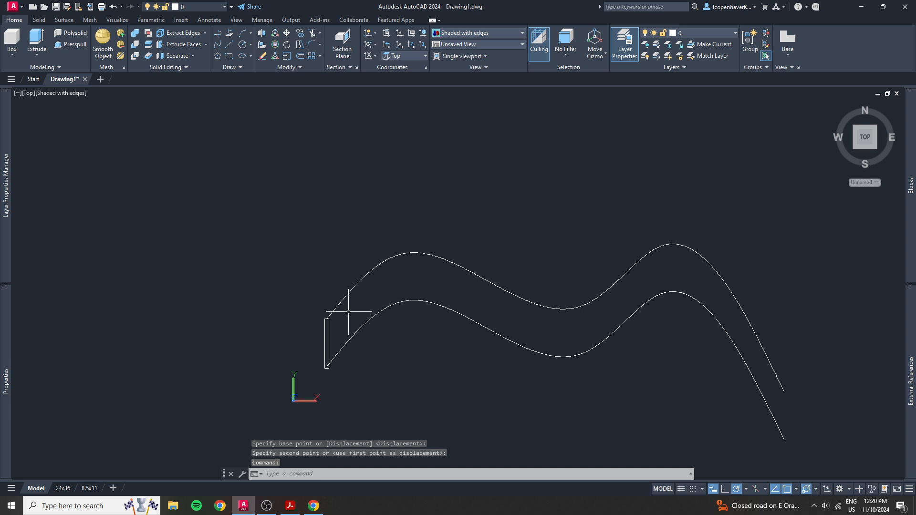
left_click(358, 383)
left_click(302, 353)
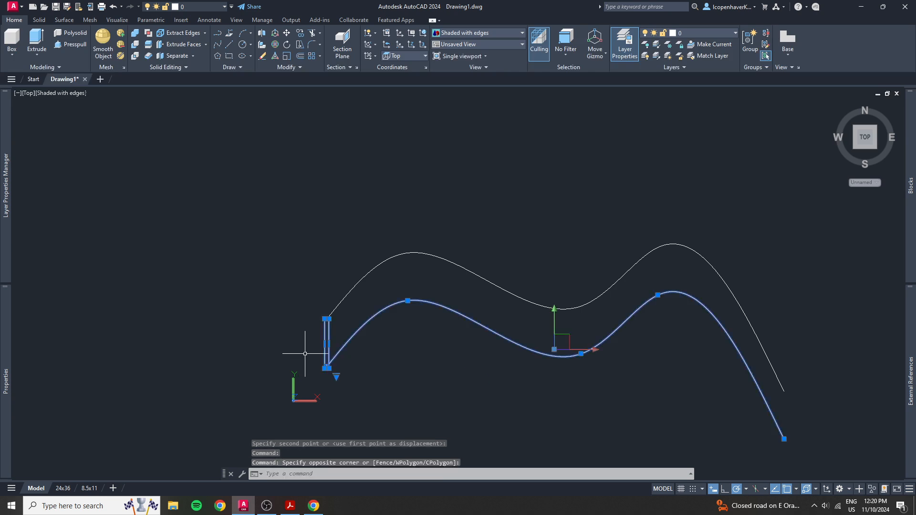
key("Escape")
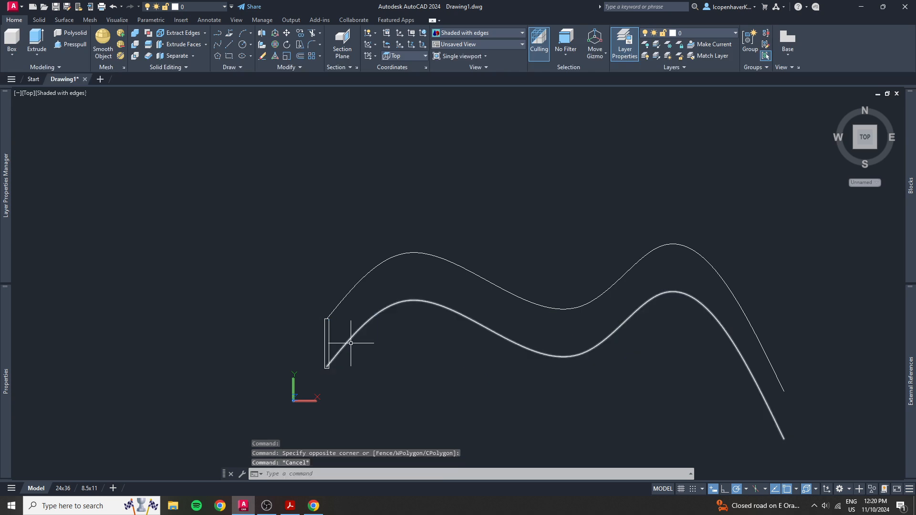
left_click(324, 337)
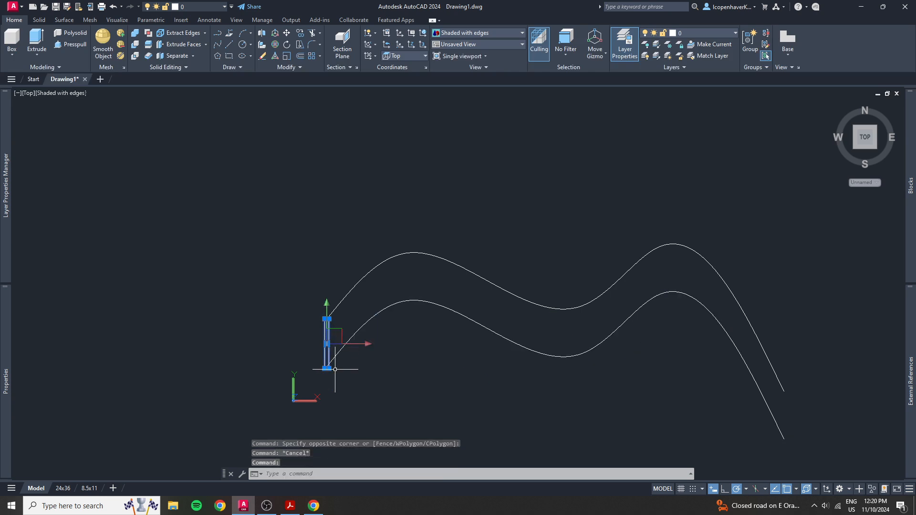
left_click(383, 325)
left_click(364, 303)
key("Escape")
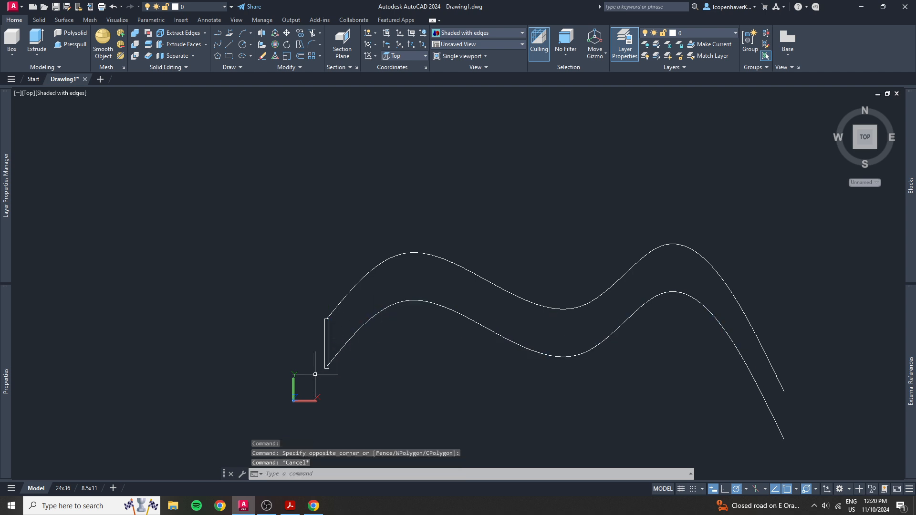
Create a path array of the narrow rectangle along the lower curve
scroll(315, 374, "up", 3)
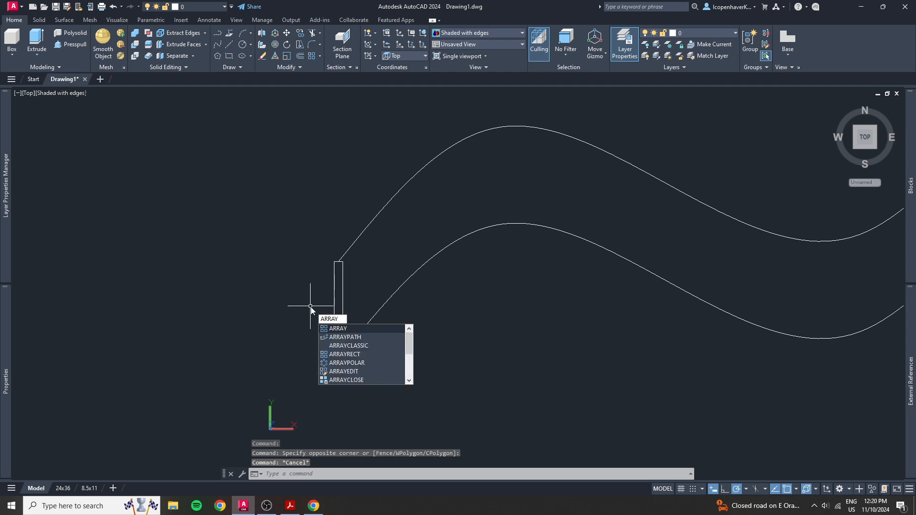
key("Return")
left_click(351, 285)
left_click(331, 306)
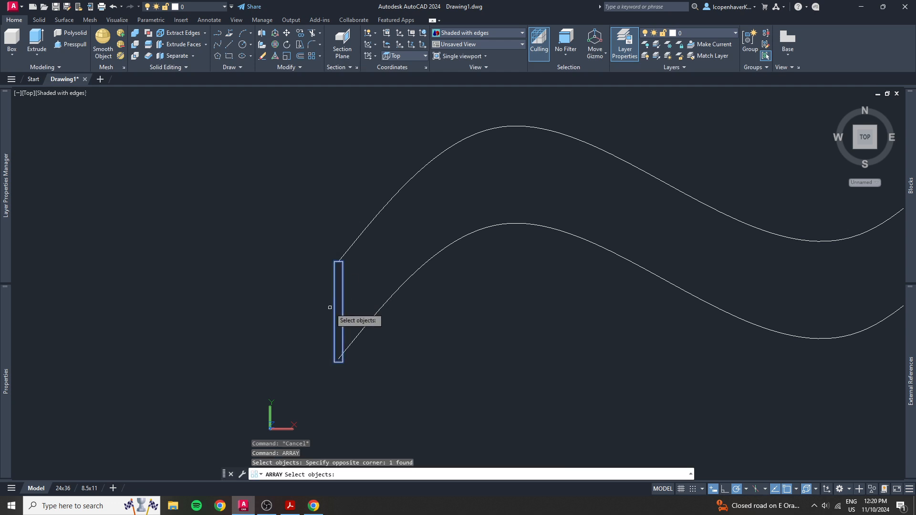
key("Return")
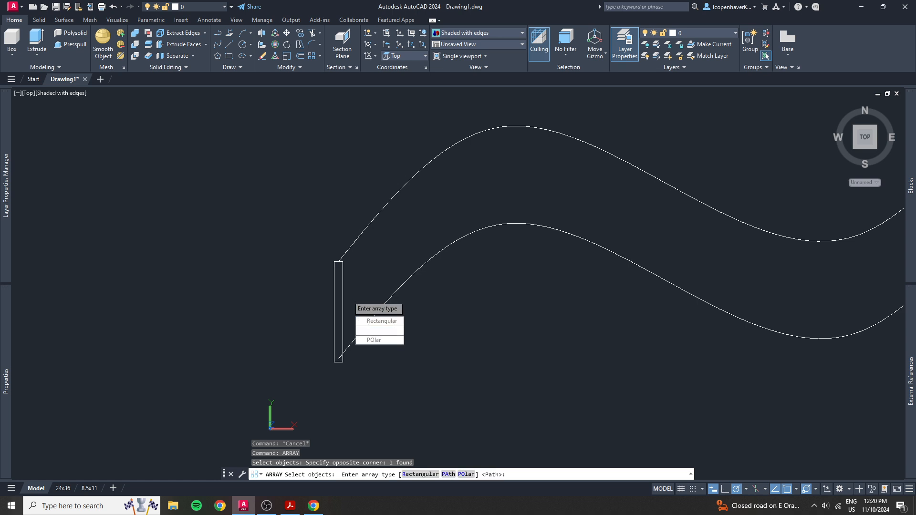
left_click(382, 330)
left_click(402, 289)
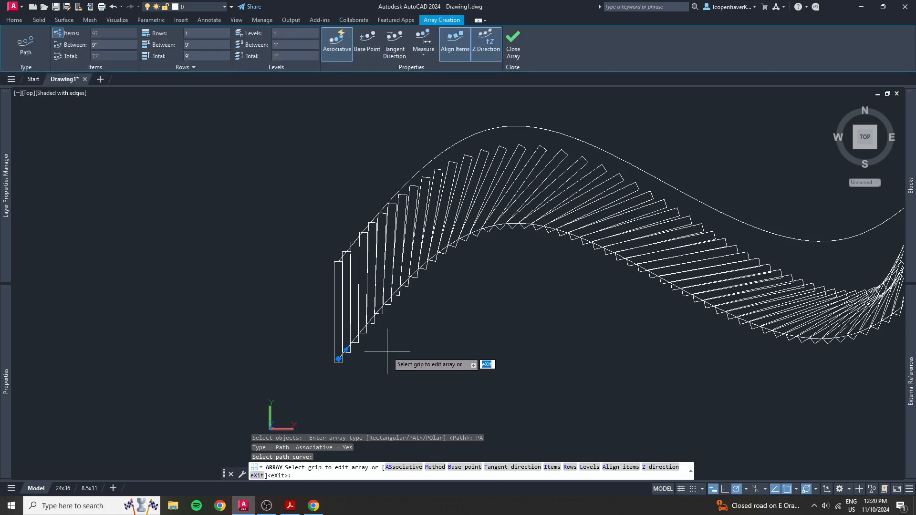
Widen the spacing between the path array's items to about 5'-3 15/16"
scroll(430, 325, "down", 2)
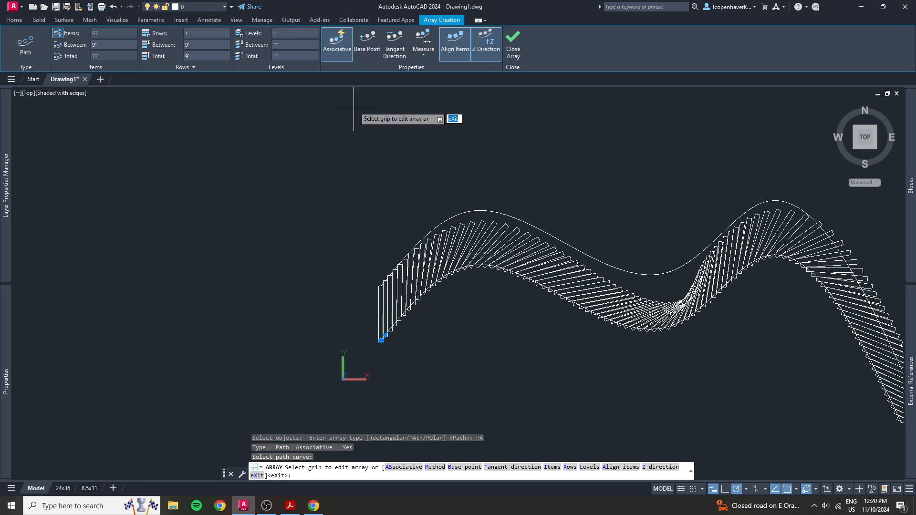
left_click(384, 335)
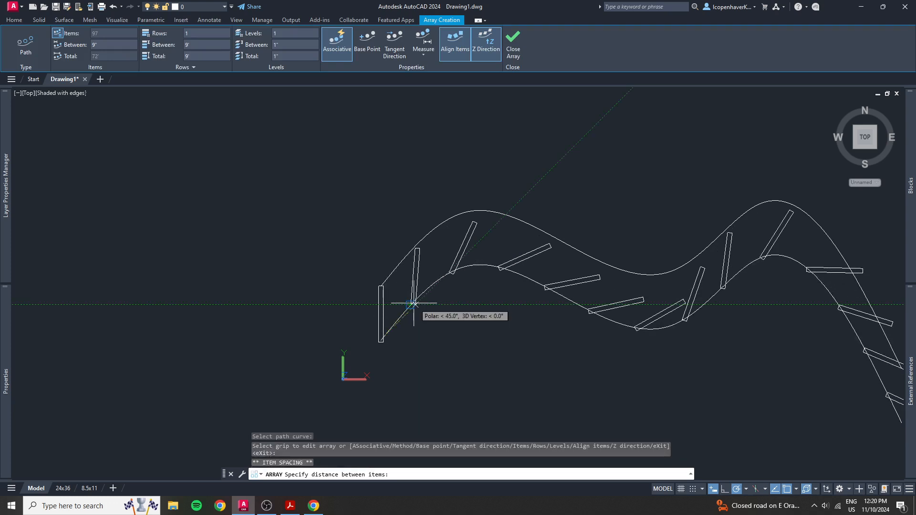
left_click(413, 303)
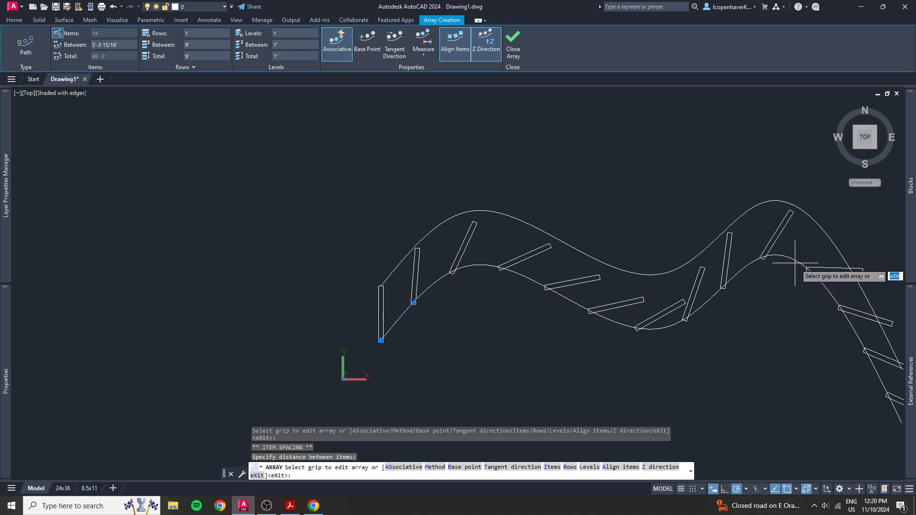
Turn off Align Items for the path array so the rectangles keep their original upright orientation
scroll(382, 350, "up", 6)
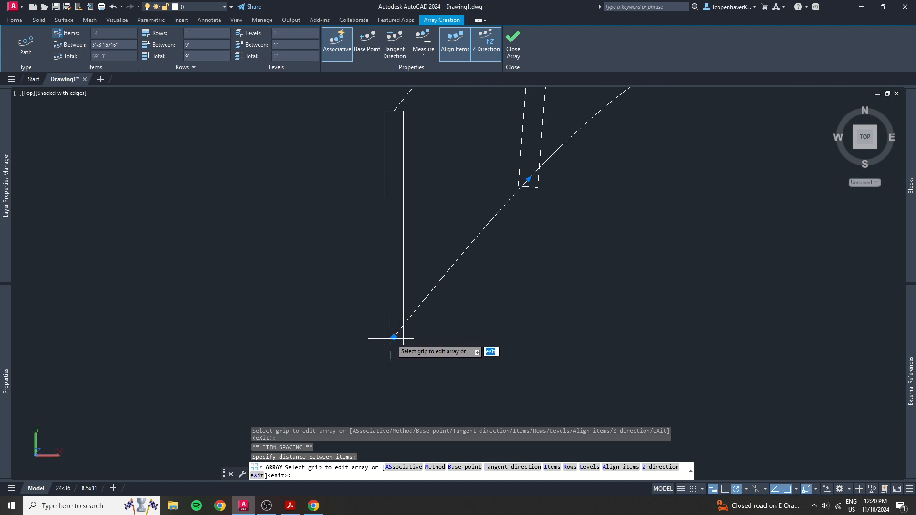
left_click(407, 244)
left_click(392, 239)
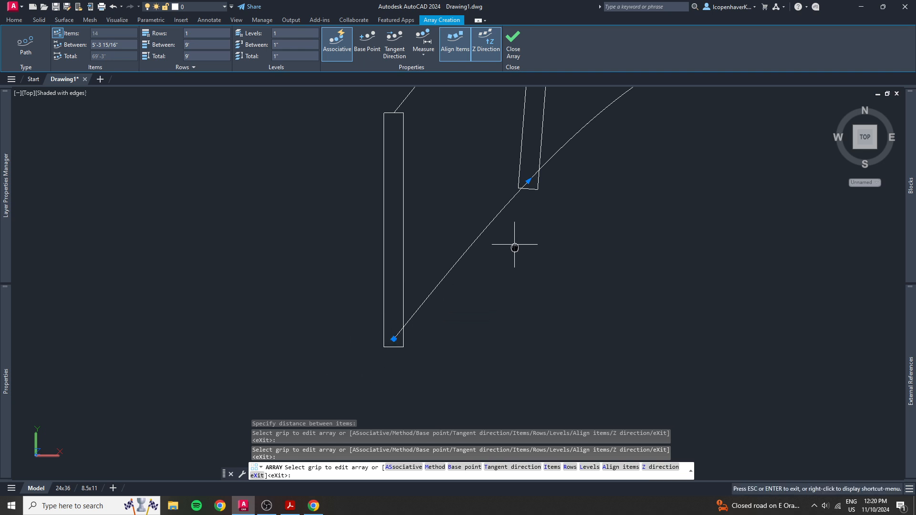
middle_click_drag(516, 244, 300, 401)
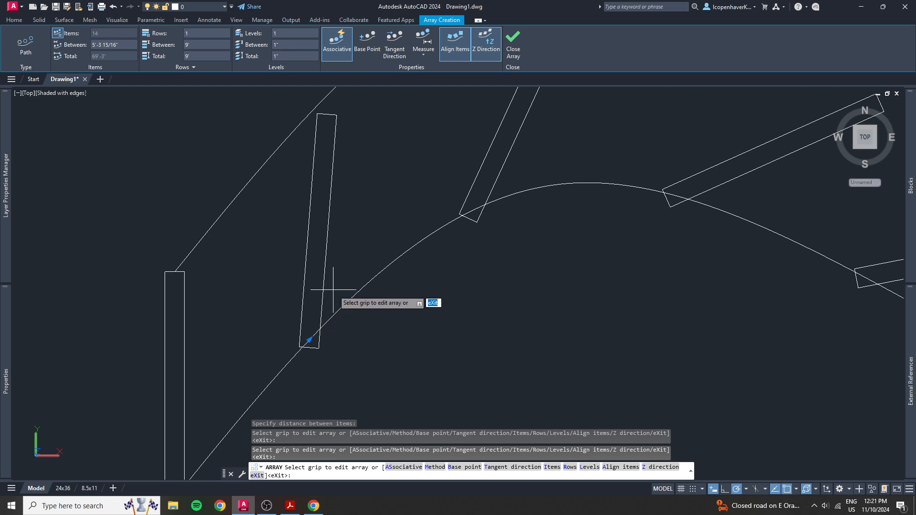
scroll(286, 357, "down", 2)
middle_click_drag(238, 367, 368, 263)
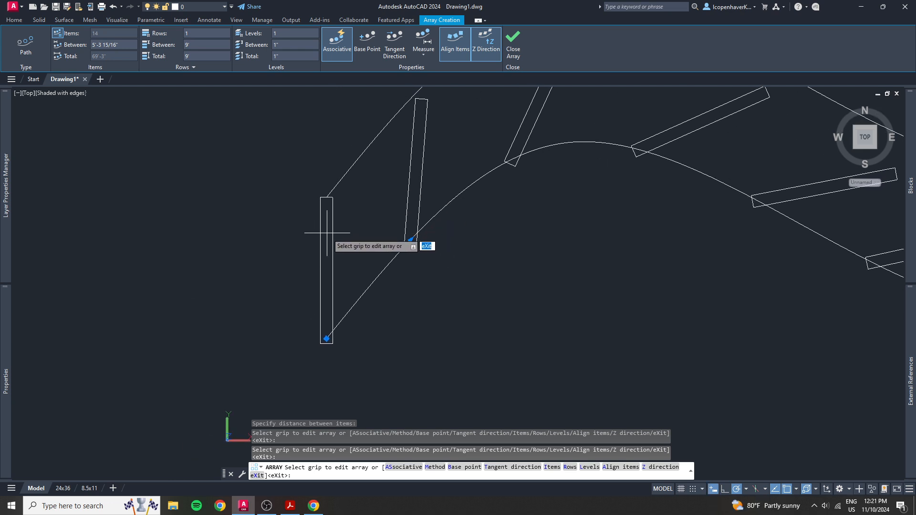
scroll(429, 114, "down", 2)
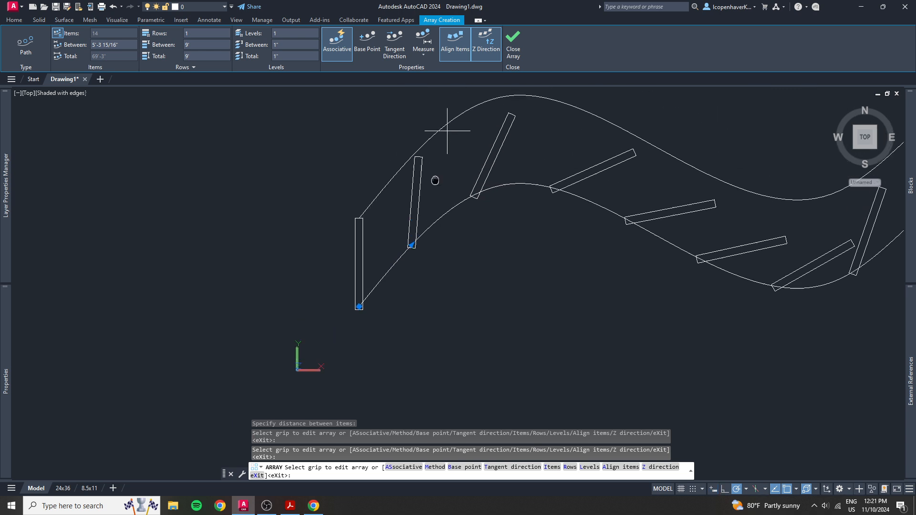
left_click(455, 41)
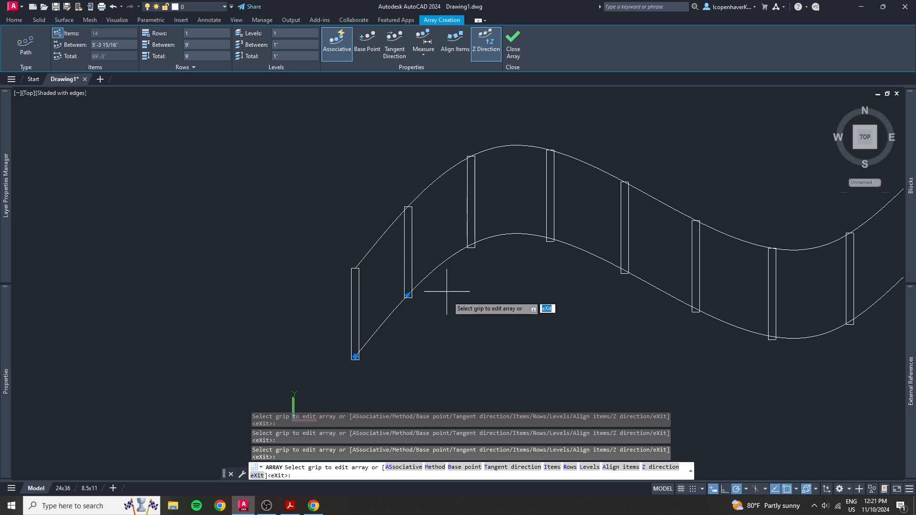
scroll(453, 298, "down", 3)
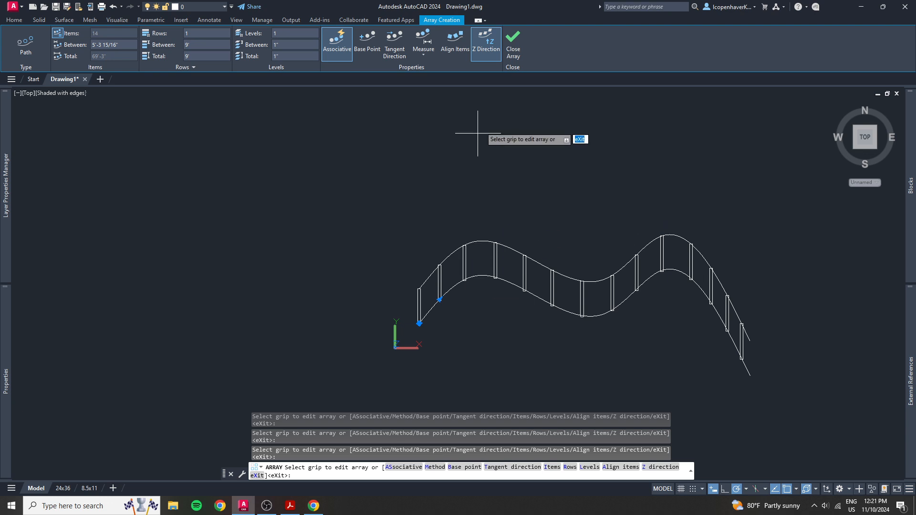
Turn off Z Direction, turn Align Items back on, and finish the path array
left_click(486, 44)
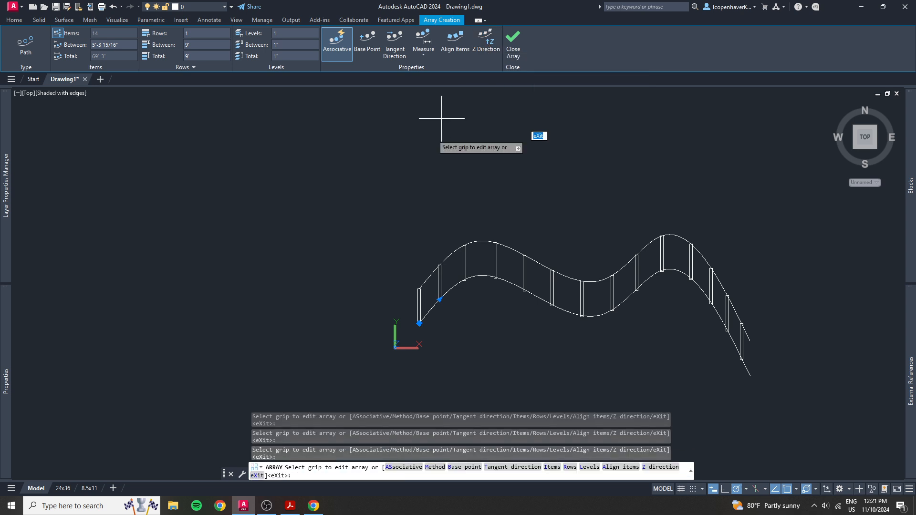
left_click(459, 48)
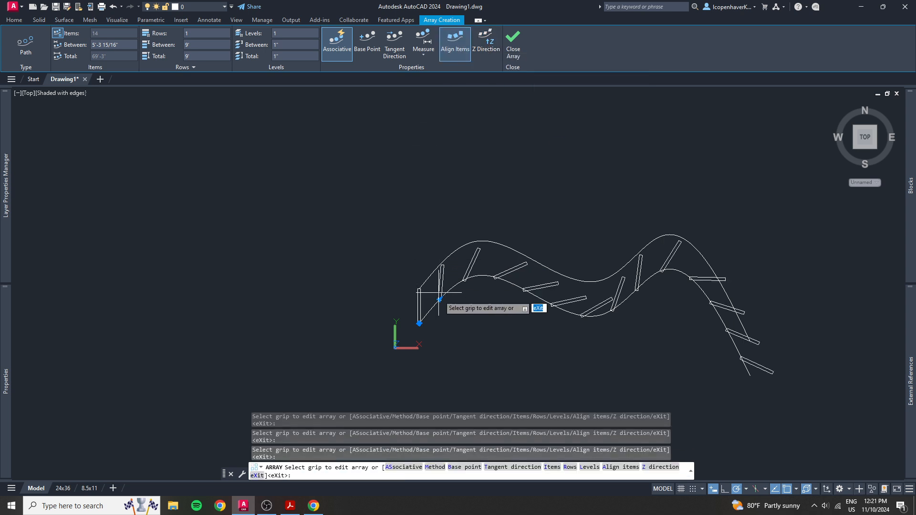
scroll(442, 308, "up", 5)
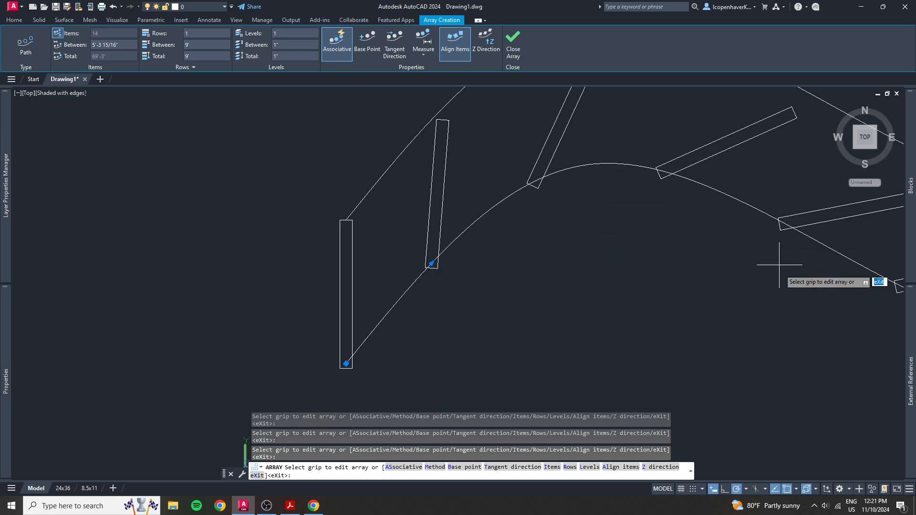
scroll(725, 255, "down", 4)
scroll(458, 281, "up", 4)
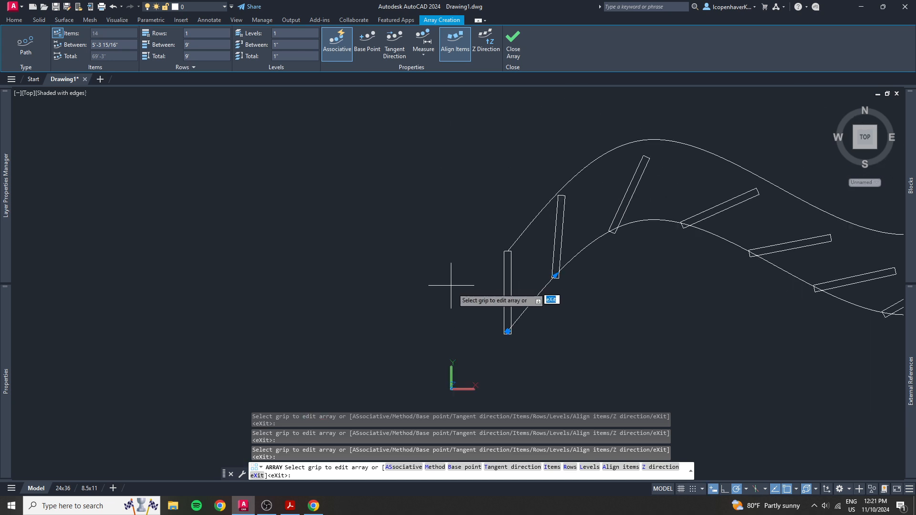
key("Escape")
Open the path array's source objects for editing through its second rectangle
left_click(548, 290)
left_click(536, 292)
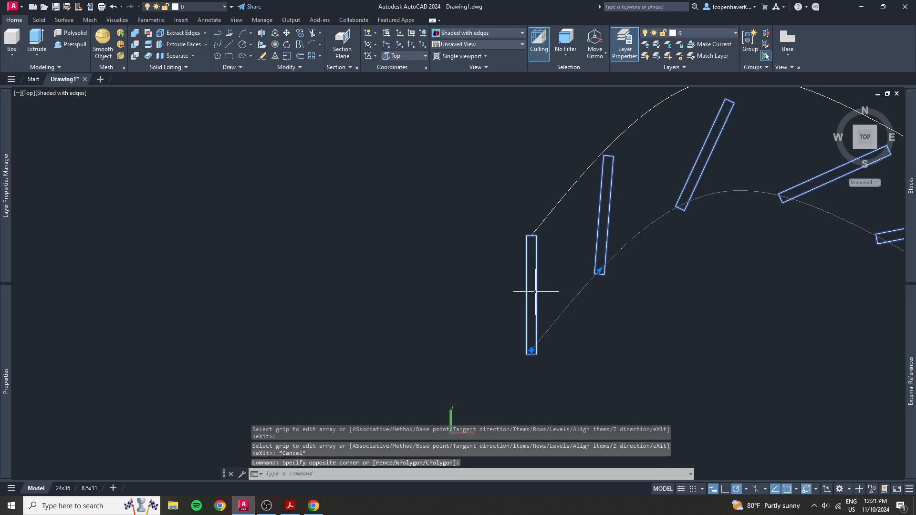
middle_click_drag(546, 357, 494, 329)
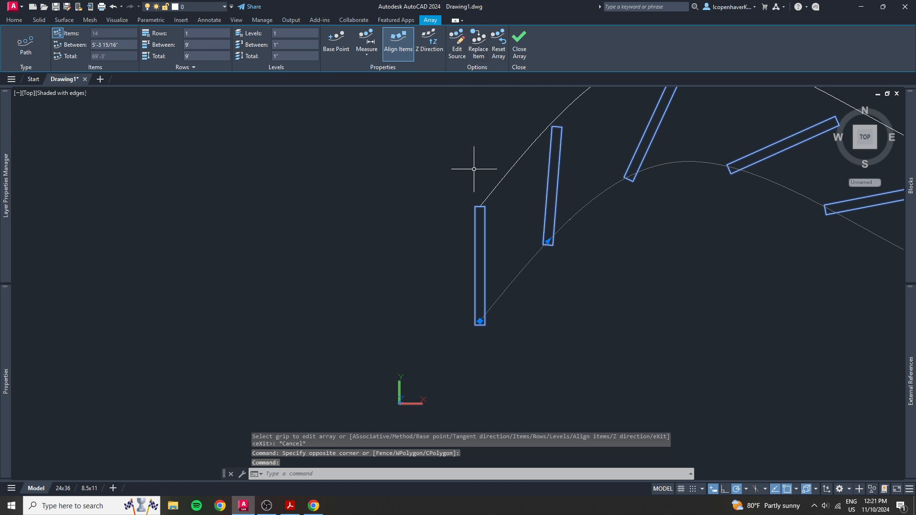
left_click(456, 47)
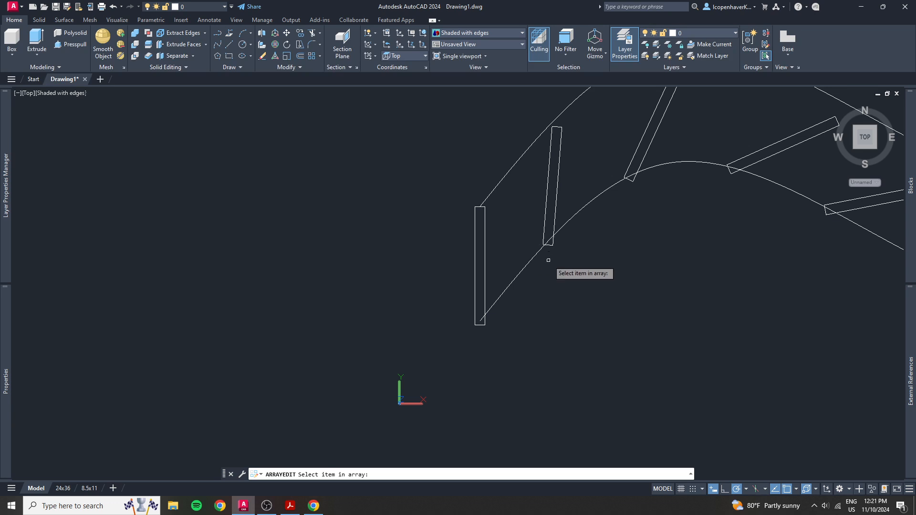
left_click(558, 182)
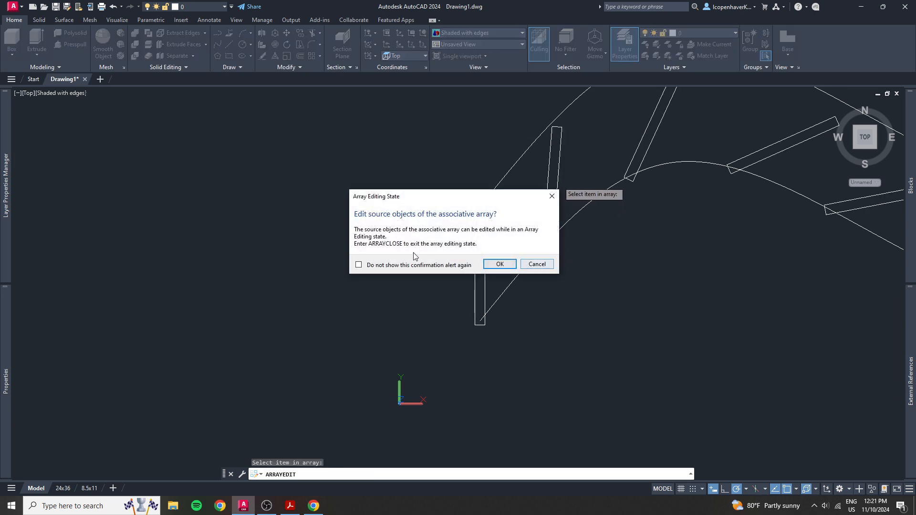
left_click(497, 265)
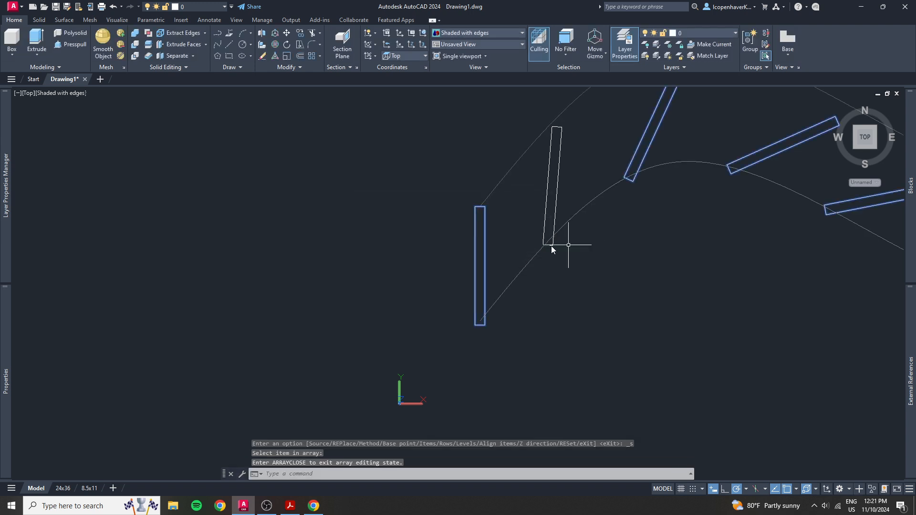
Rotate the source rectangle by reference about the midpoint of its lower short edge, aligning its long axis to 135°
scroll(539, 258, "up", 3)
scroll(553, 243, "up", 2)
left_click(545, 185)
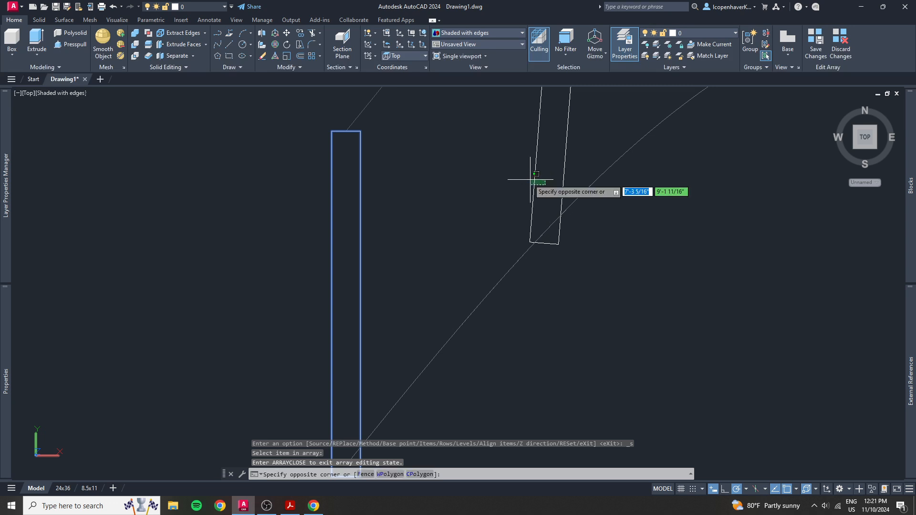
left_click(529, 179)
type("ro")
key("space")
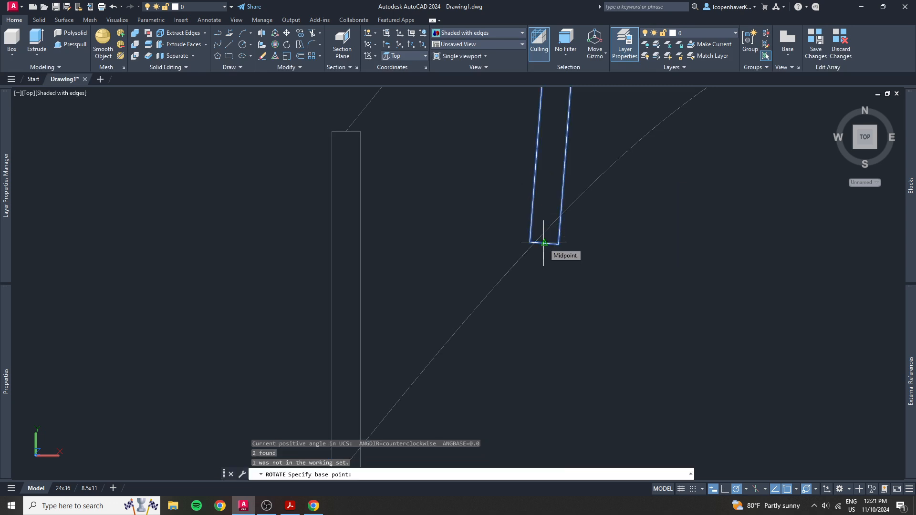
left_click(544, 243)
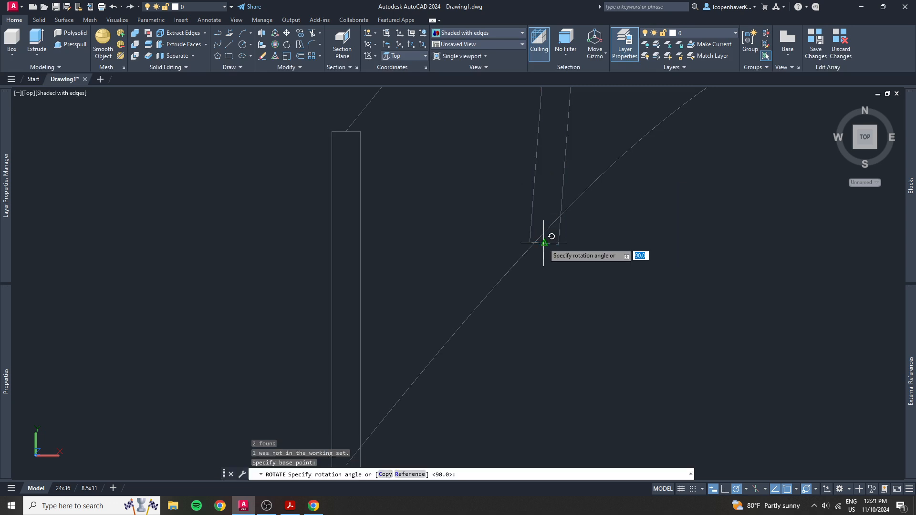
type("r")
key("space")
left_click(544, 243)
scroll(546, 244, "down", 5)
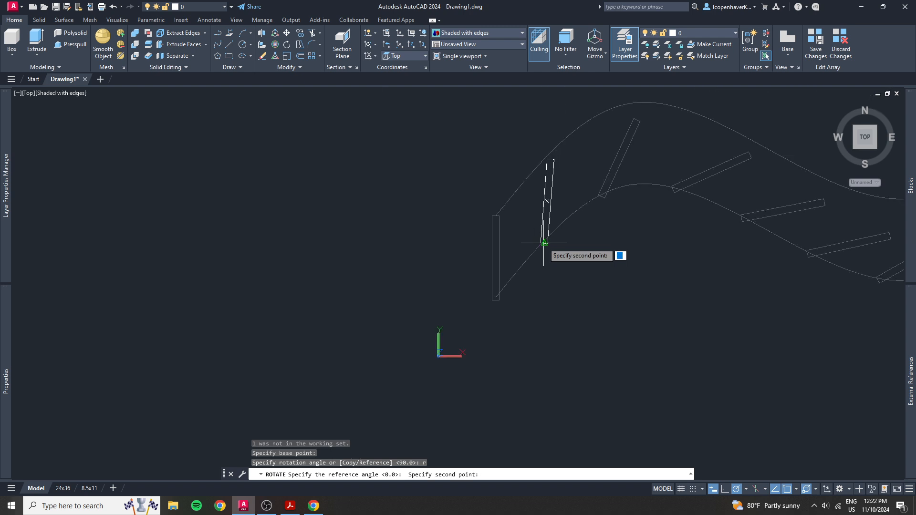
left_click(545, 155)
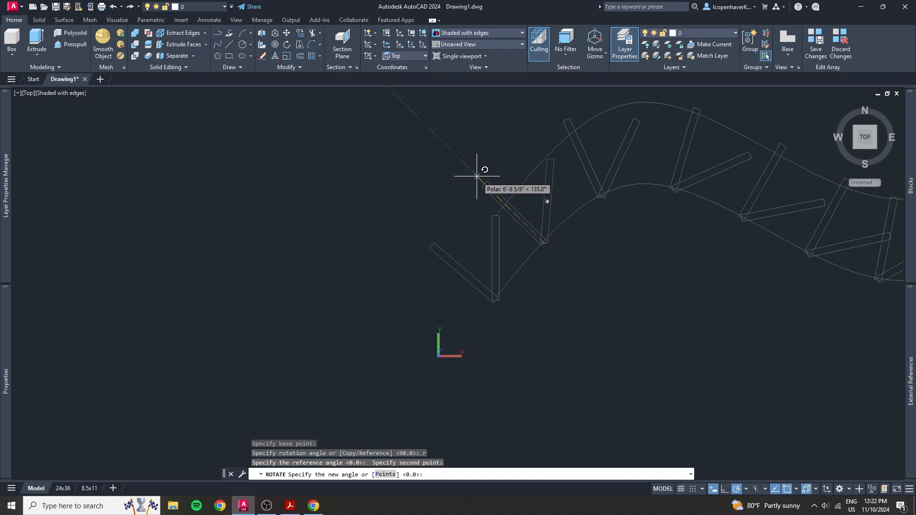
left_click(477, 176)
Save the changes to the path array's source object and leave array editing
scroll(532, 264, "up", 5)
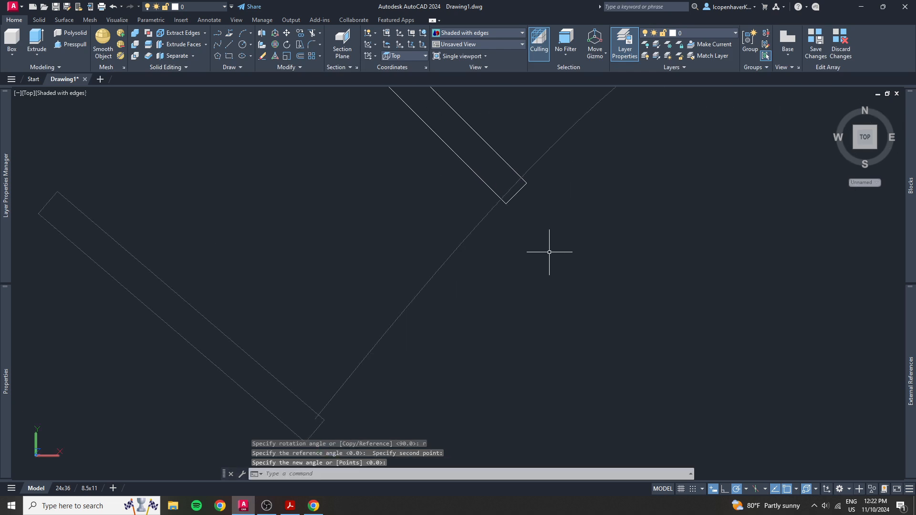
scroll(549, 252, "down", 5)
middle_click_drag(541, 198, 449, 231)
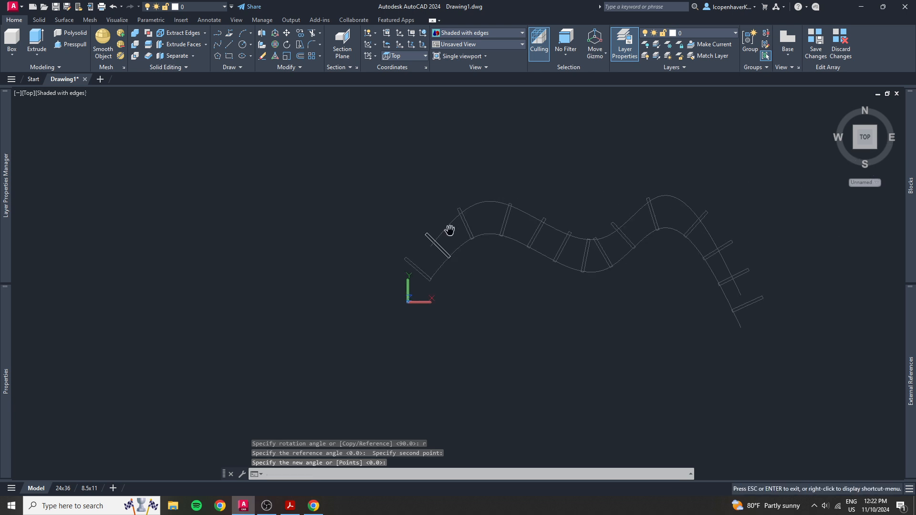
left_click(564, 235)
left_click(558, 246)
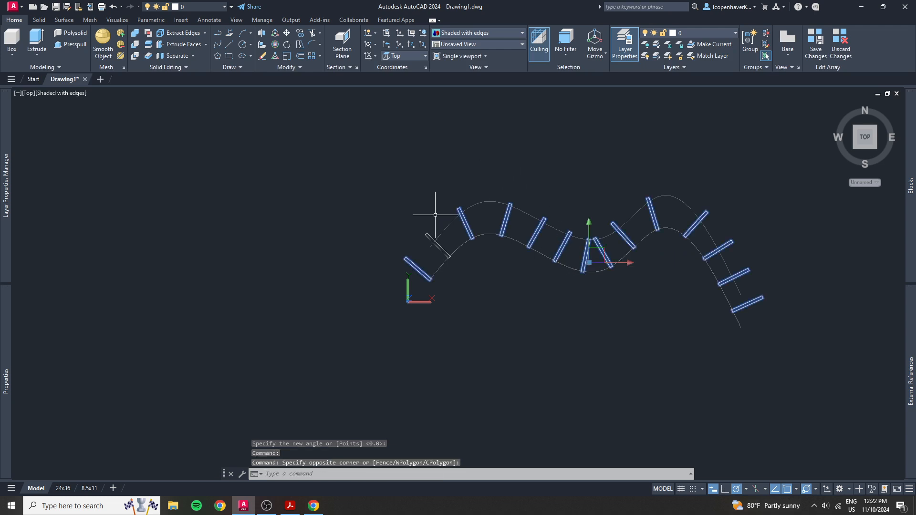
left_click(815, 42)
left_click(476, 224)
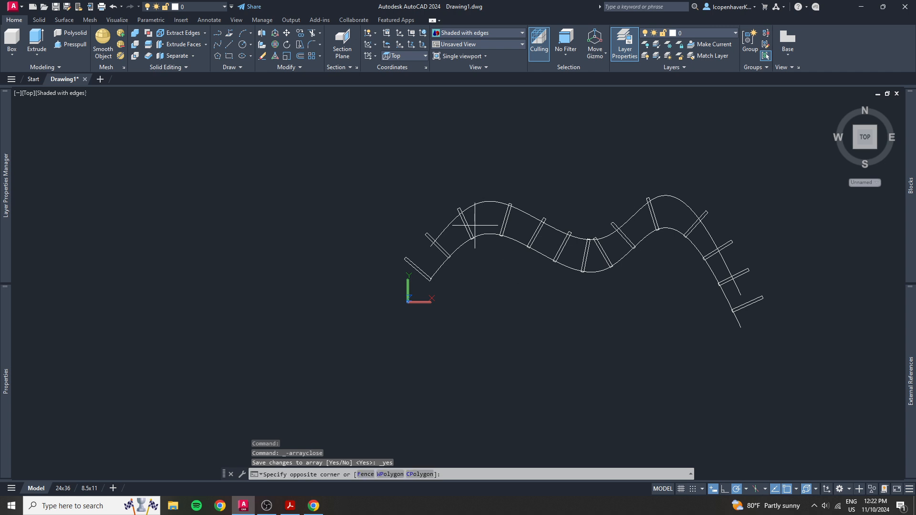
left_click(465, 227)
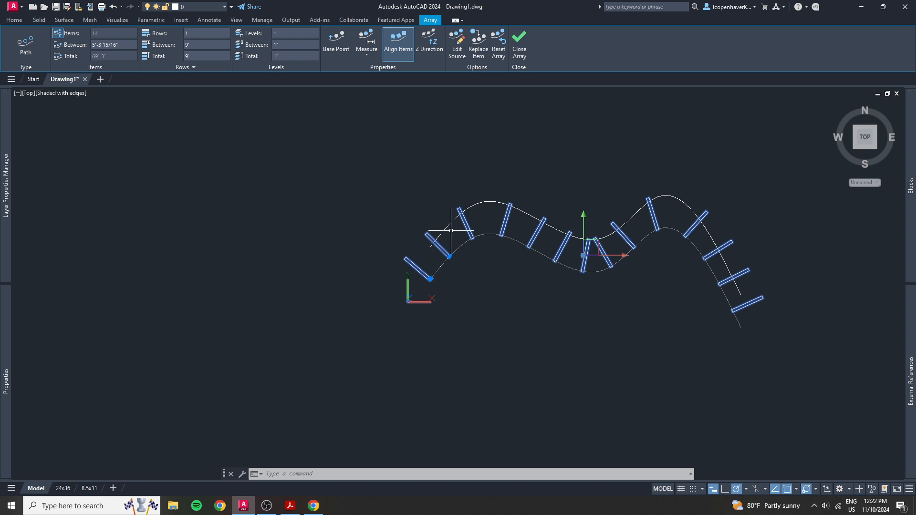
middle_click_drag(515, 324, 526, 305)
key("Escape")
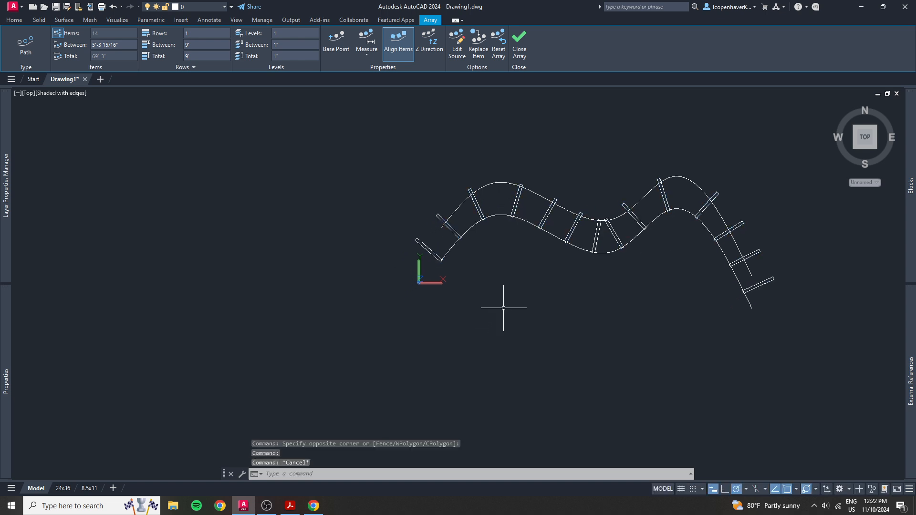
middle_click_drag(578, 286, 510, 297)
scroll(509, 297, "up", 3)
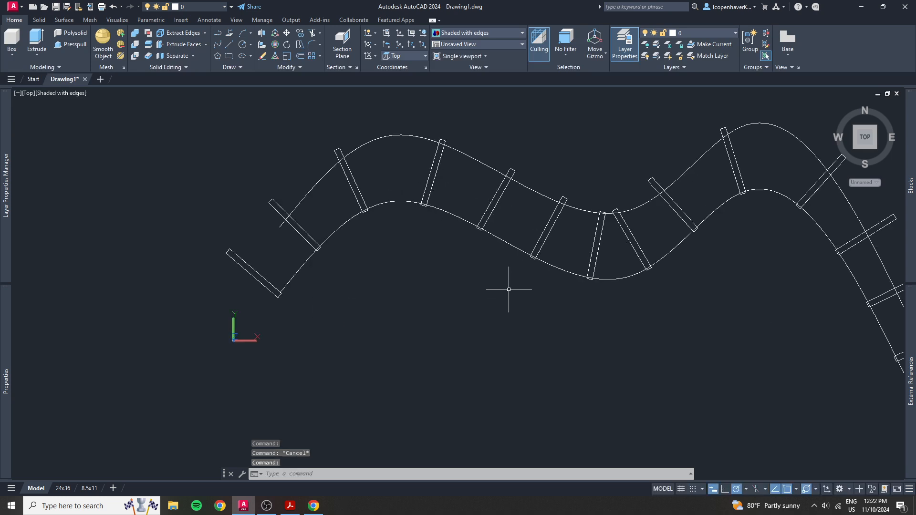
left_click(363, 195)
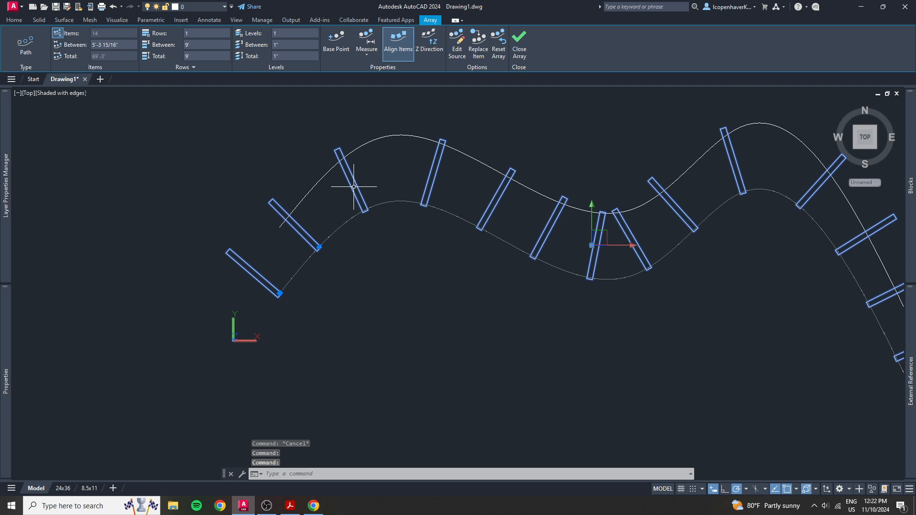
double_click(354, 184)
key("Escape")
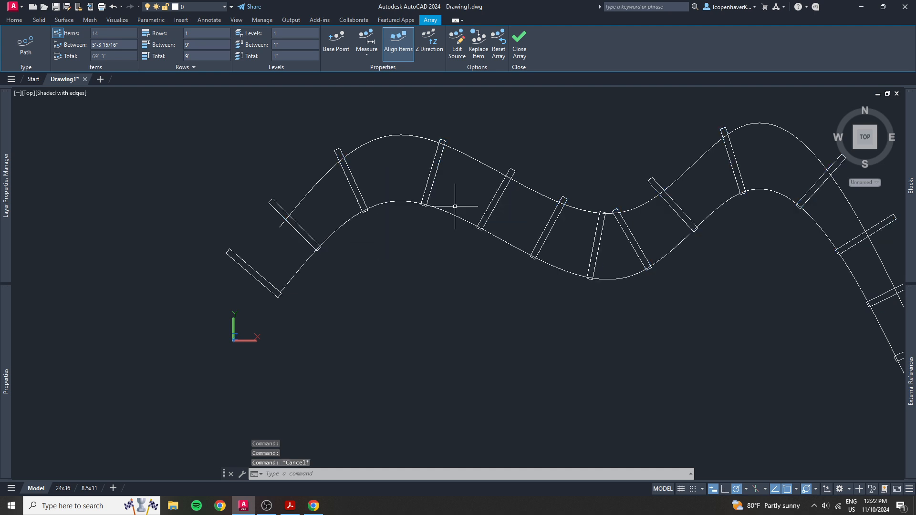
Set the spacing between the path array's items to 24 inches and deselect the array
left_click(341, 197)
left_click(342, 196)
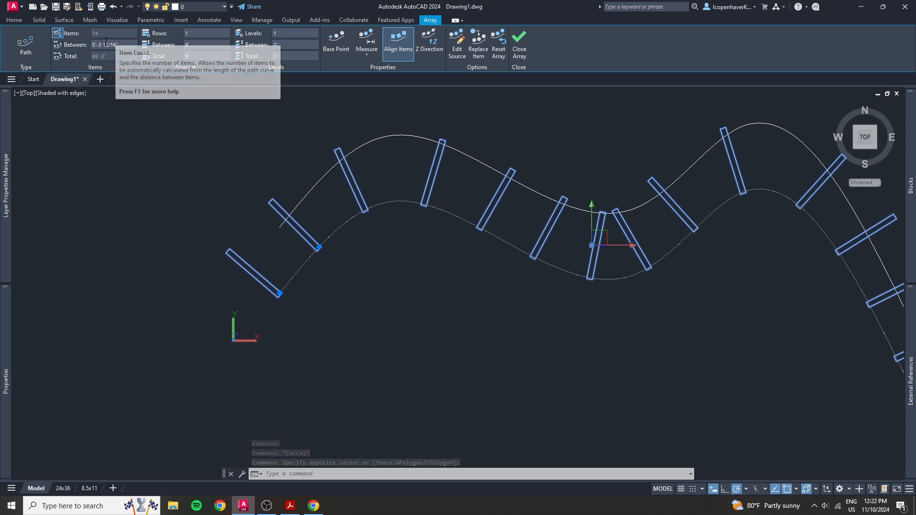
left_click(94, 45)
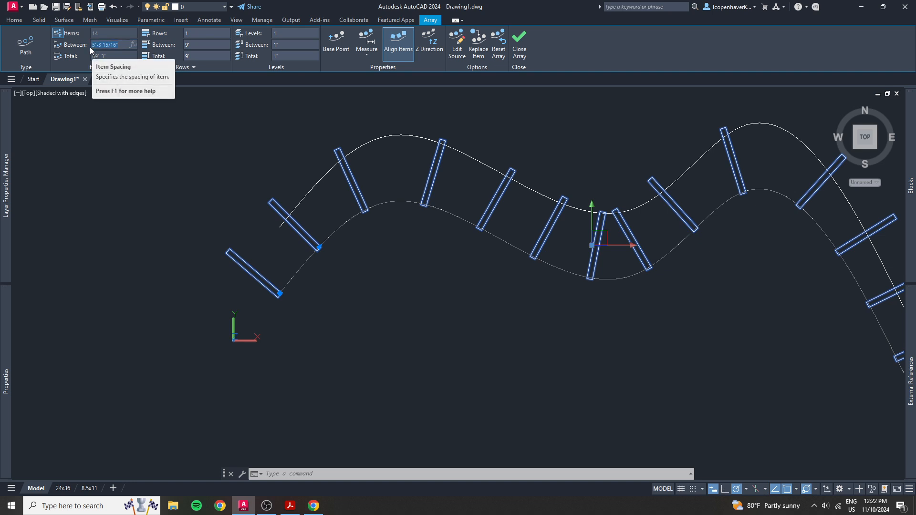
type("24")
key("Return")
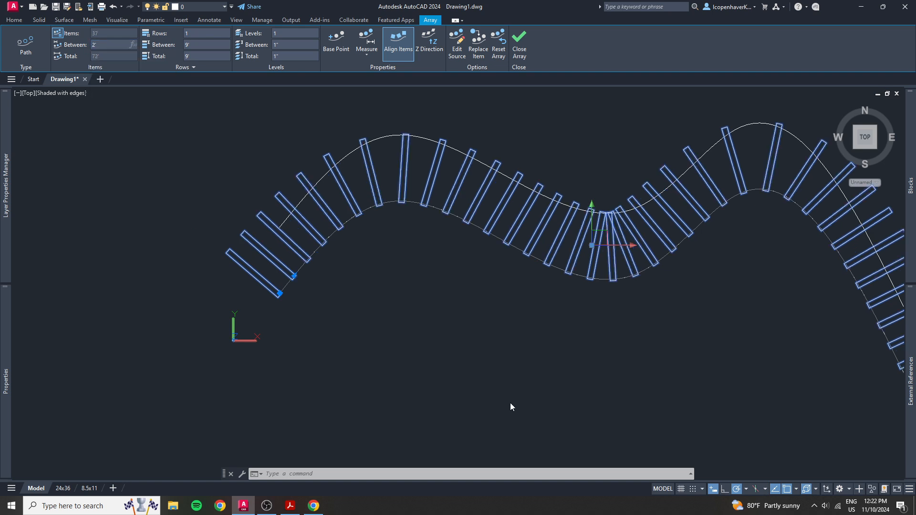
scroll(510, 403, "up", 2)
middle_click_drag(510, 404, 206, 309)
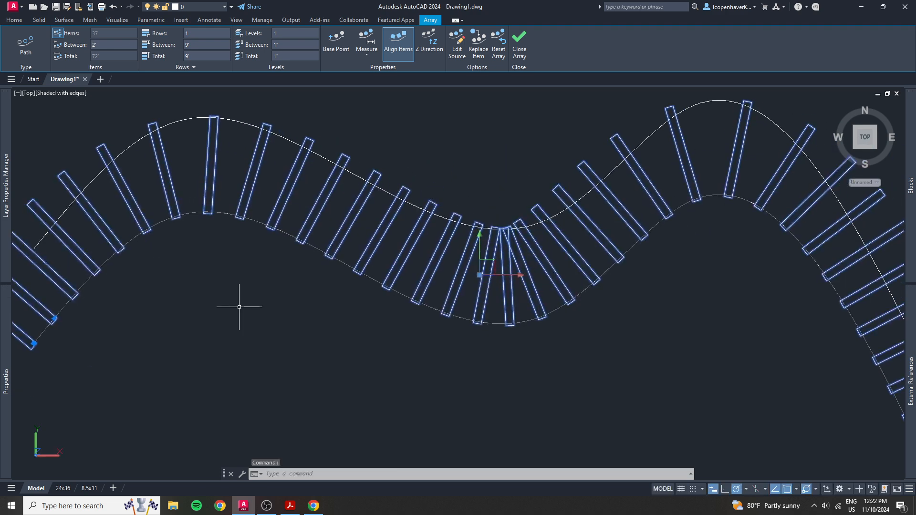
scroll(239, 301, "down", 4)
key("Escape")
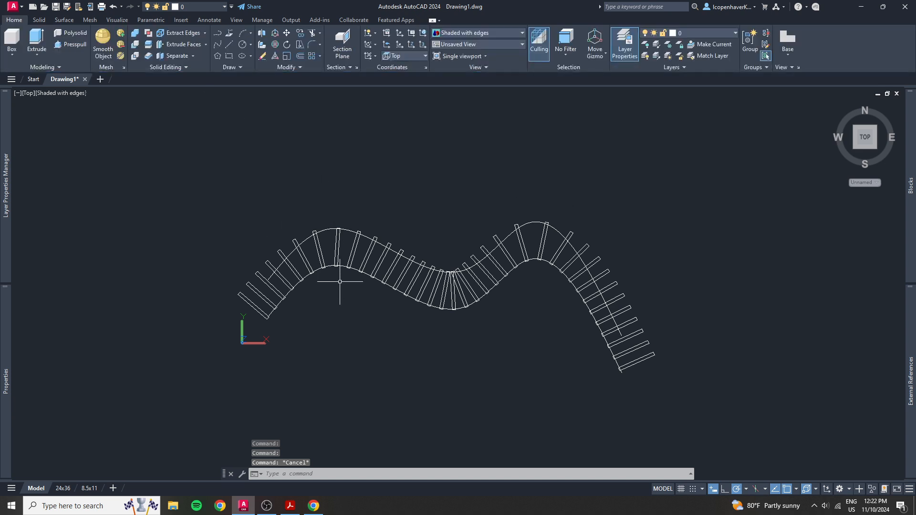
Set the path array's number of rows to 2
left_click(362, 256)
left_click(341, 243)
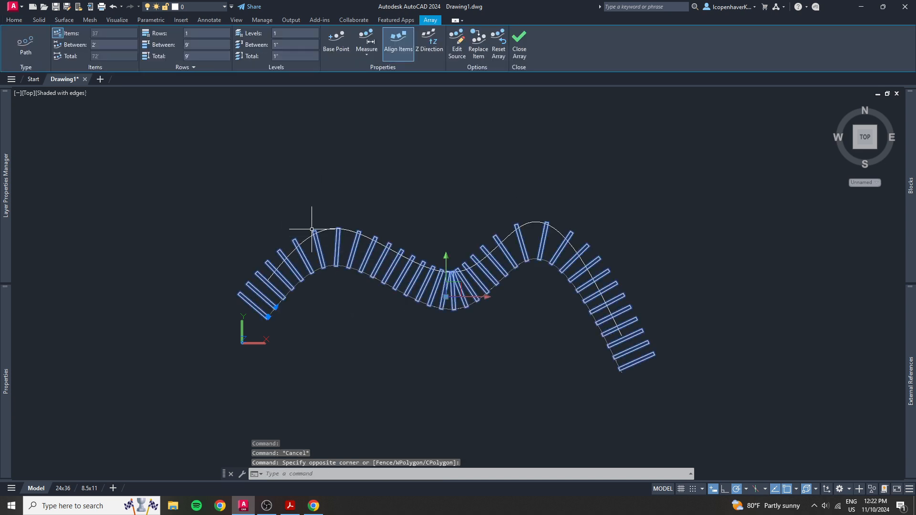
left_click(197, 33)
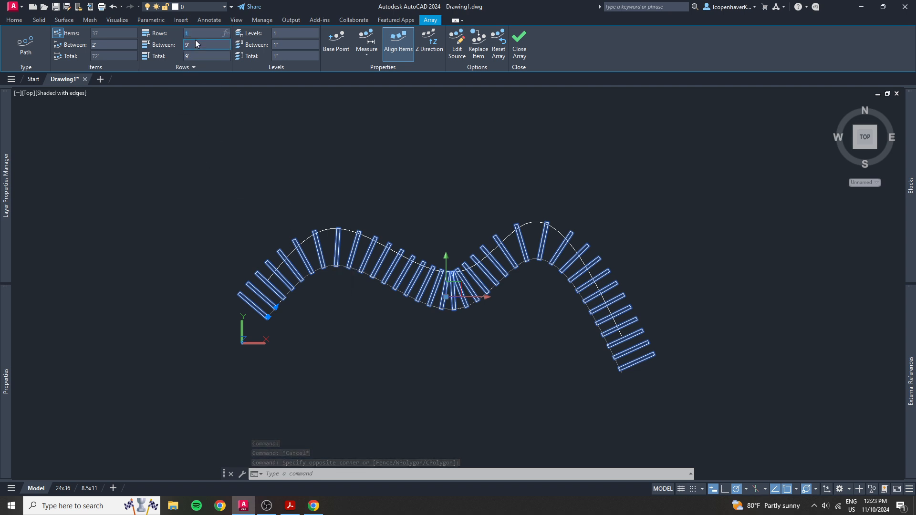
type("2")
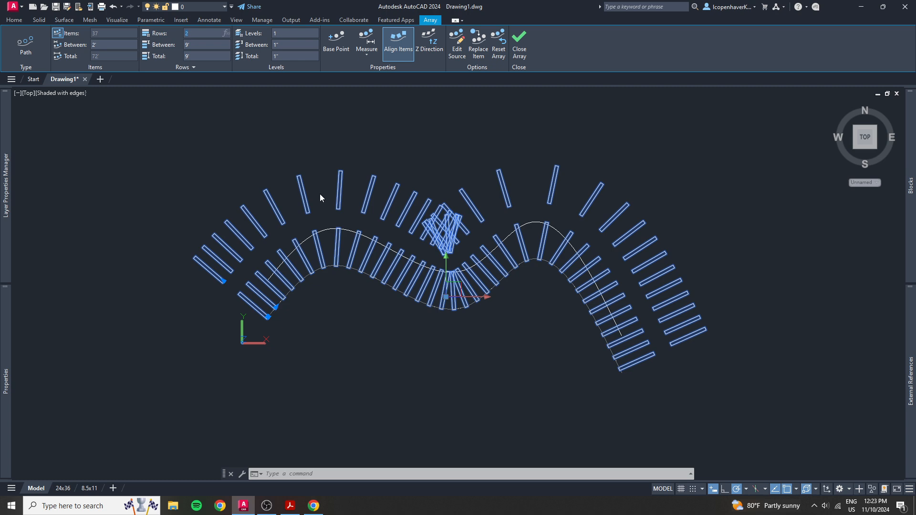
Give the path array 2 levels with a spacing of 3' between them
scroll(319, 194, "down", 4)
scroll(507, 319, "up", 3)
middle_click_drag(422, 269, 452, 312, "shift")
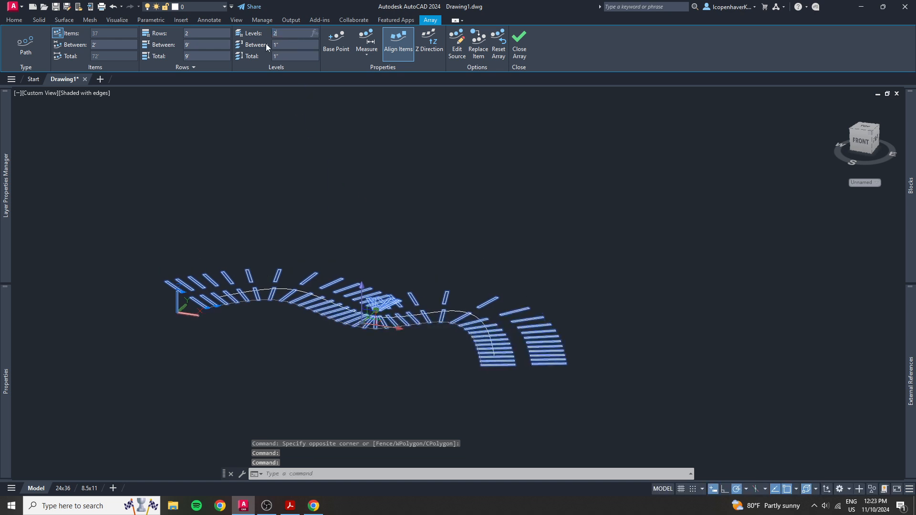
type("2")
key("Return")
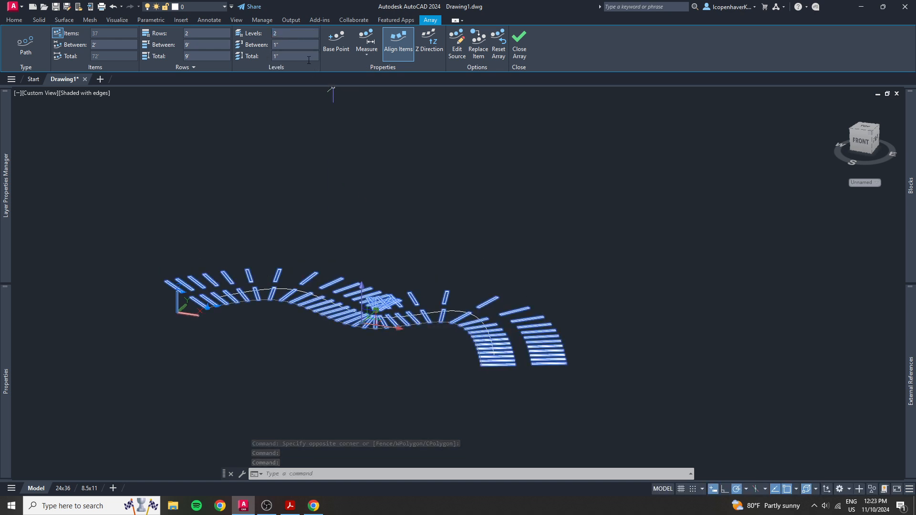
left_click(288, 43)
type("3")
key("Return")
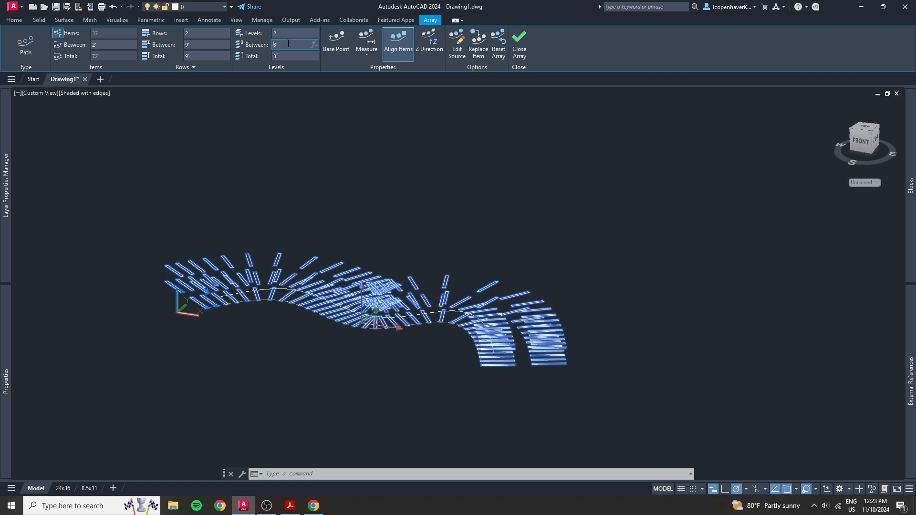
Examine the array's stacked levels from several 3D angles and restore the Top view
scroll(464, 318, "up", 2)
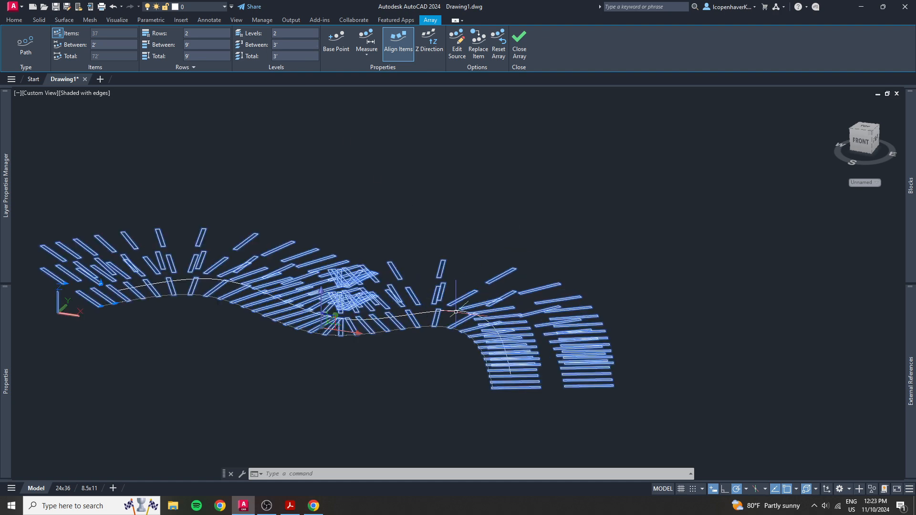
middle_click_drag(455, 313, 377, 327, "shift")
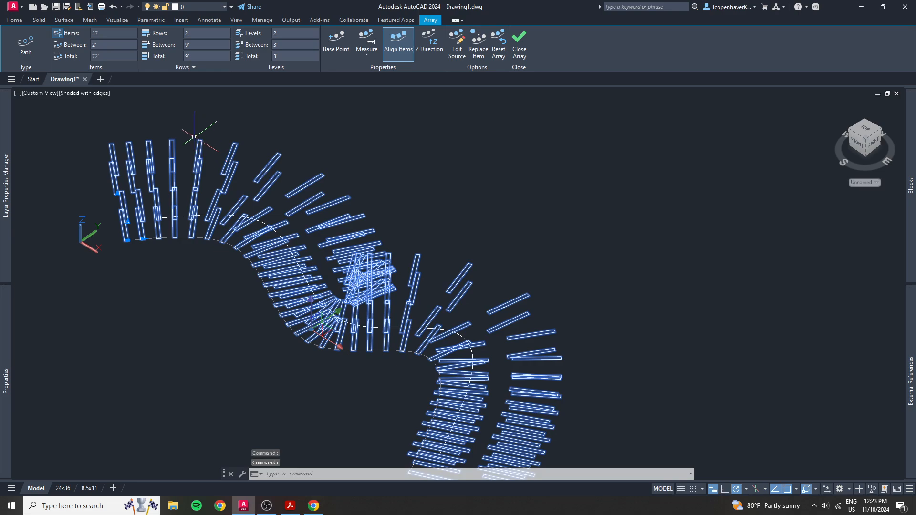
middle_click_drag(194, 135, 205, 139, "shift")
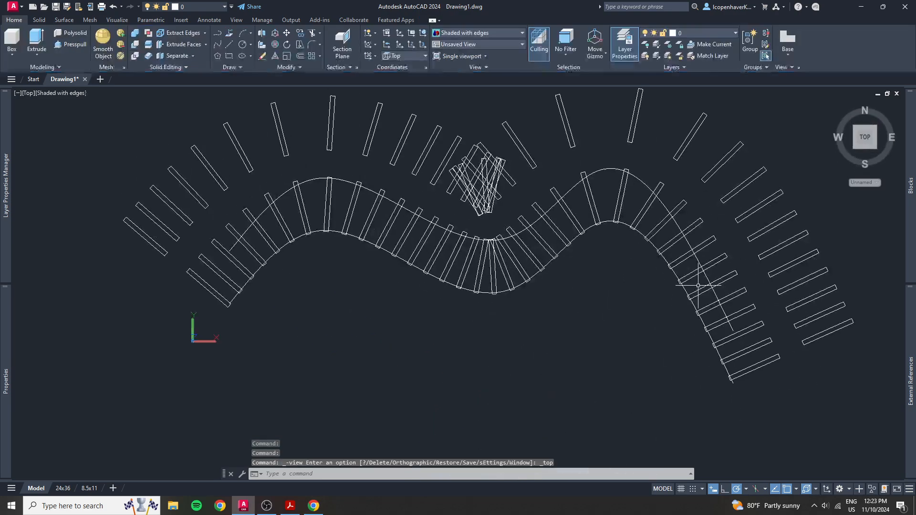
middle_click_drag(646, 344, 635, 325, "shift")
scroll(636, 325, "up", 2)
left_click(864, 136)
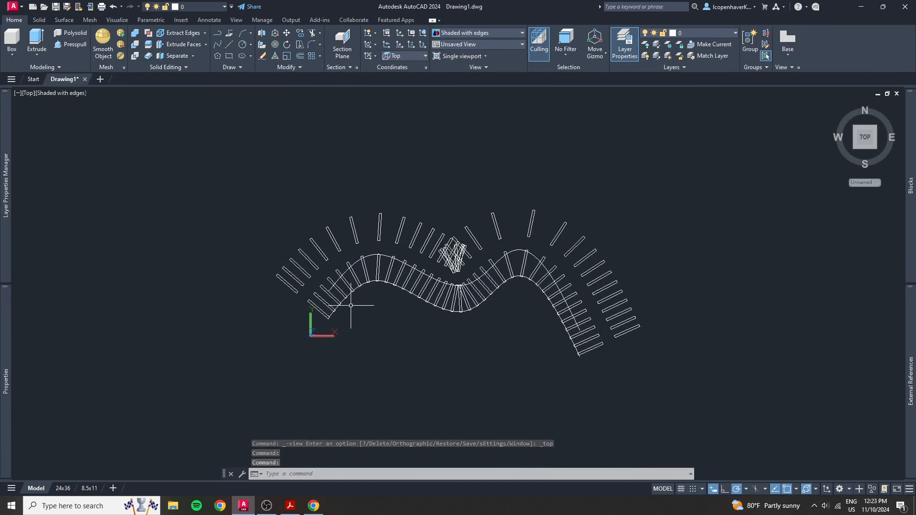
left_click(547, 260)
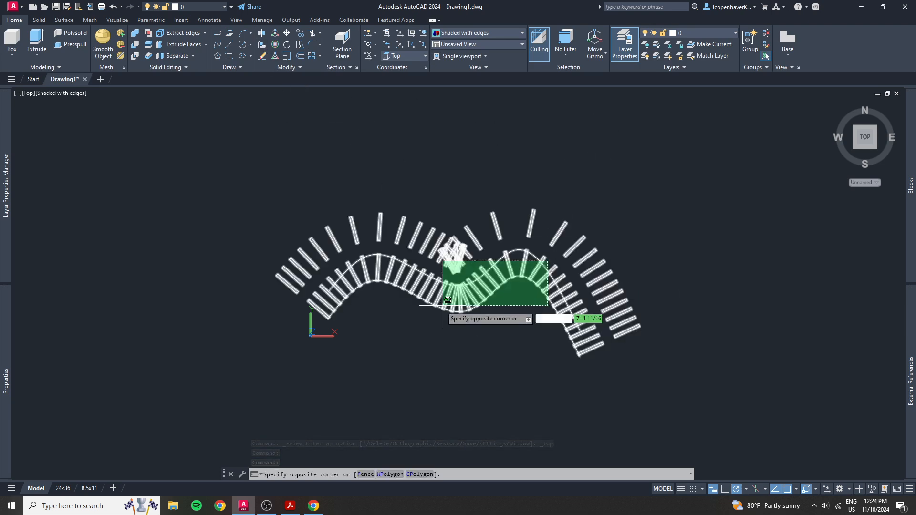
left_click(448, 300)
left_click(652, 231)
left_click(452, 264)
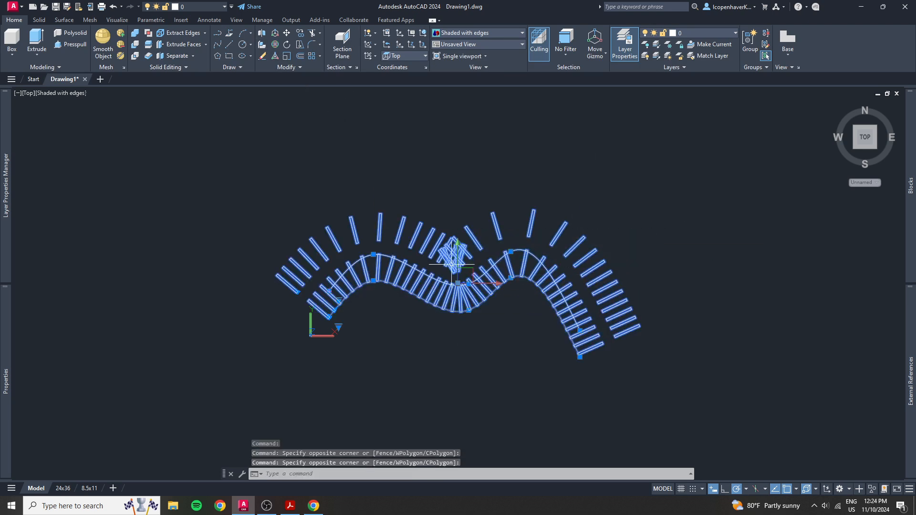
key("Escape")
Set the path array's levels and rows both back to 1 and deselect the array
left_click(327, 250)
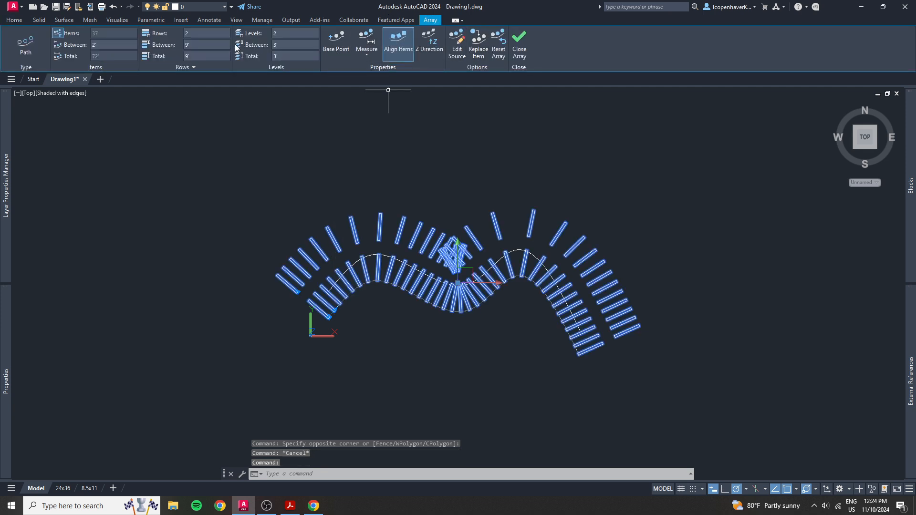
type("1")
key("Return")
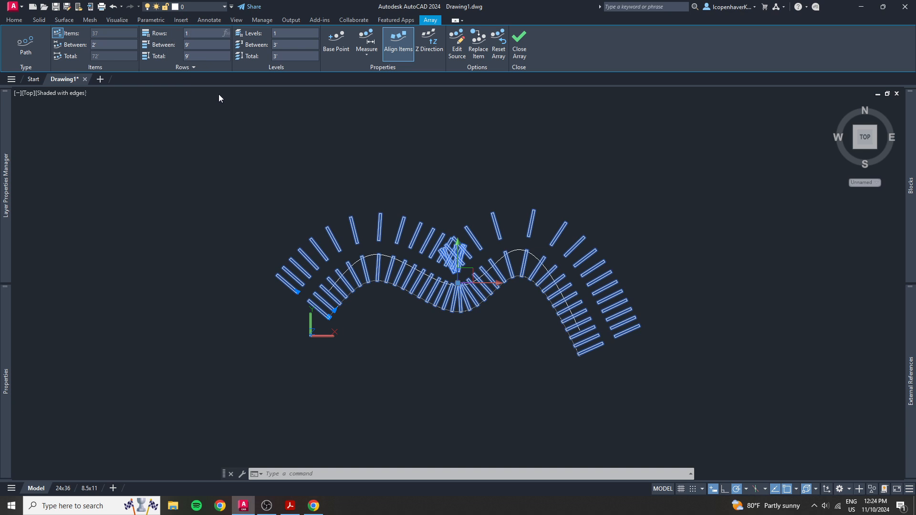
key("Return")
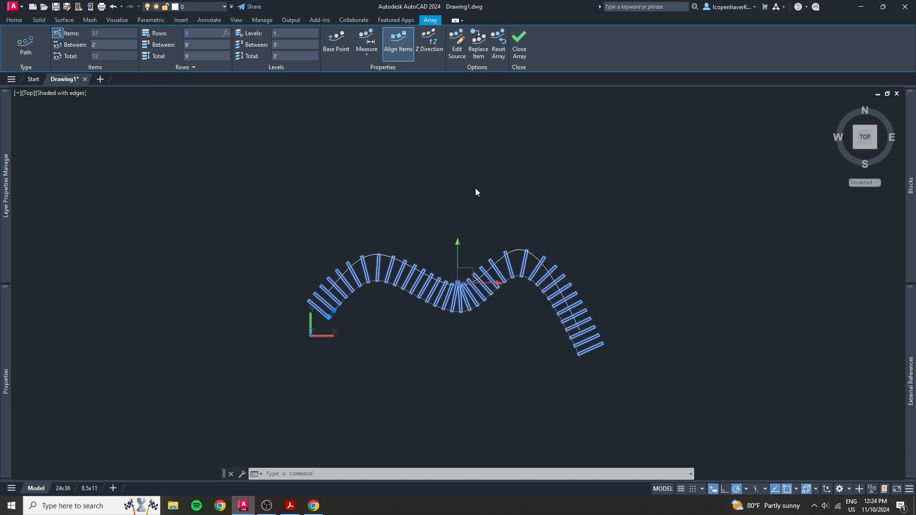
key("Escape")
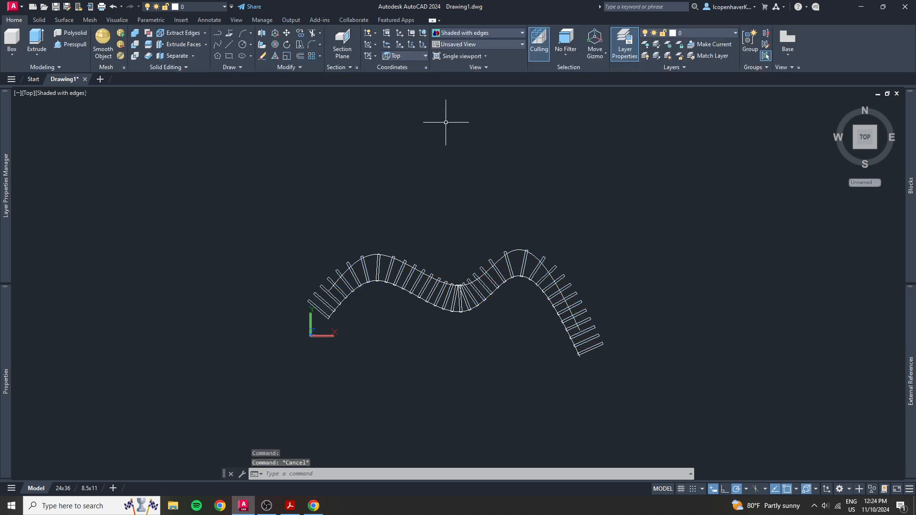
left_click(527, 306)
left_click(435, 262)
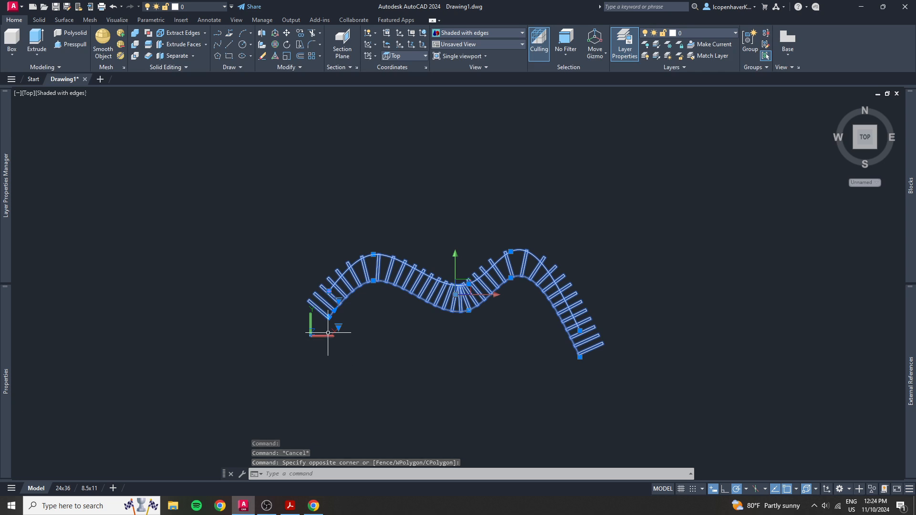
key("Escape")
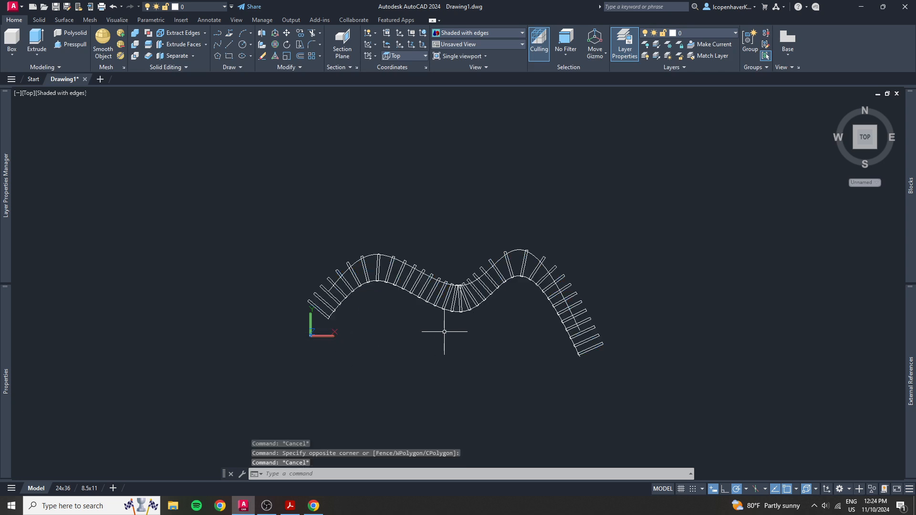
Select the path array to review its settings, then close the array and view it from a 3D angle
left_click(432, 288)
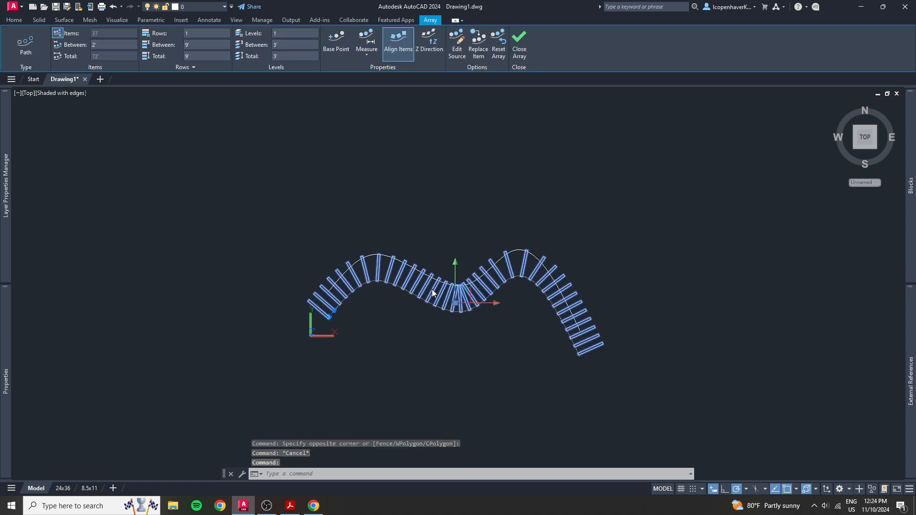
right_click(432, 293)
key("Escape")
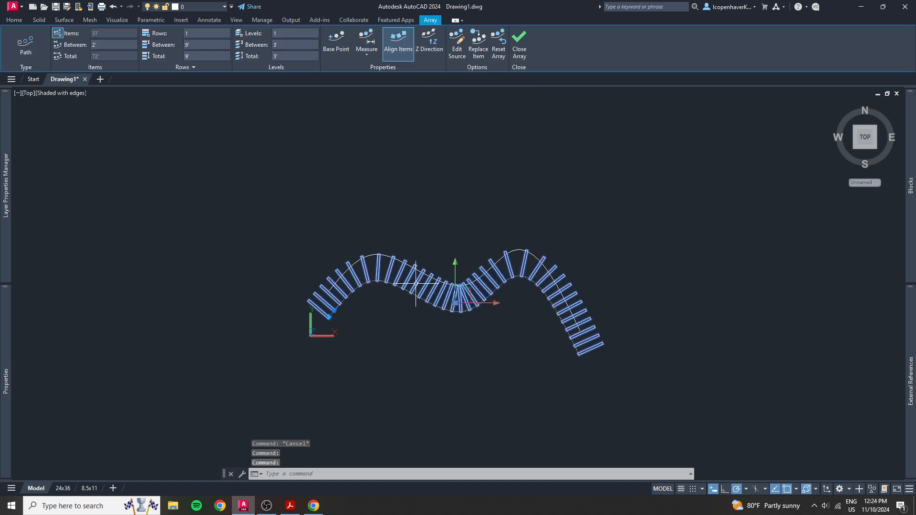
left_click(366, 366)
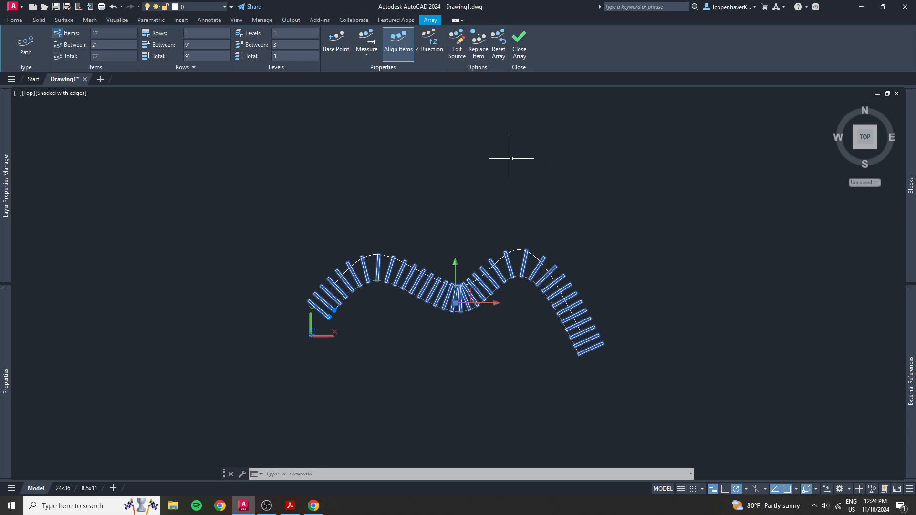
left_click(519, 46)
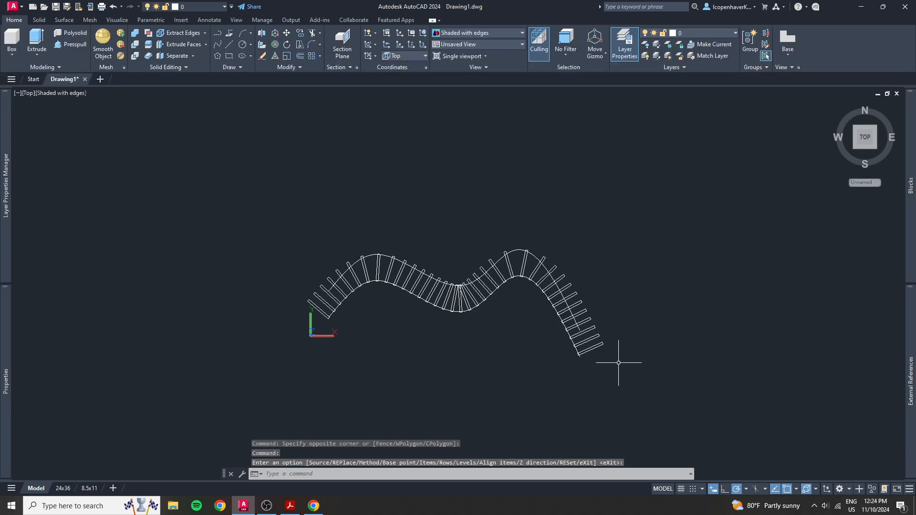
middle_click_drag(614, 377, 543, 267, "shift")
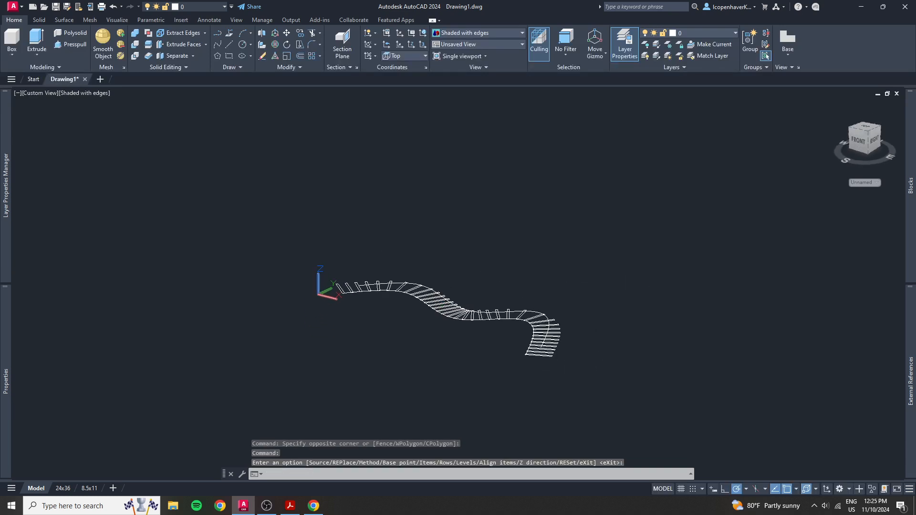